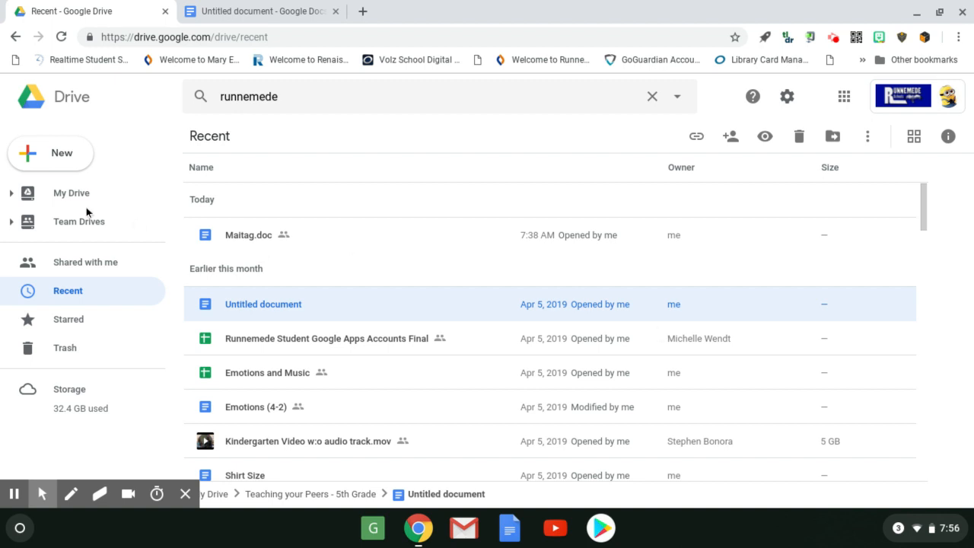
# Create a new blank Google Sheets spreadsheet from Drive.
pyautogui.click(50, 153)
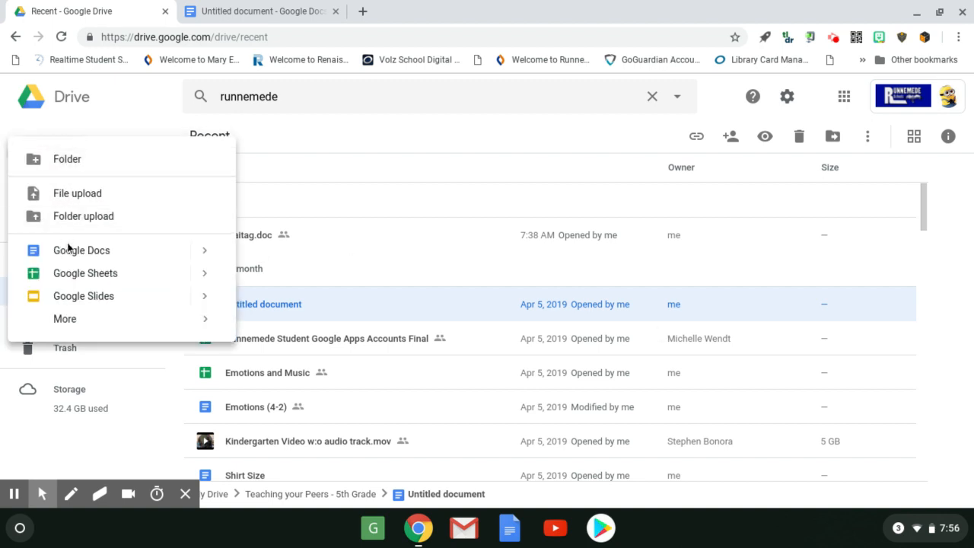
pyautogui.click(83, 283)
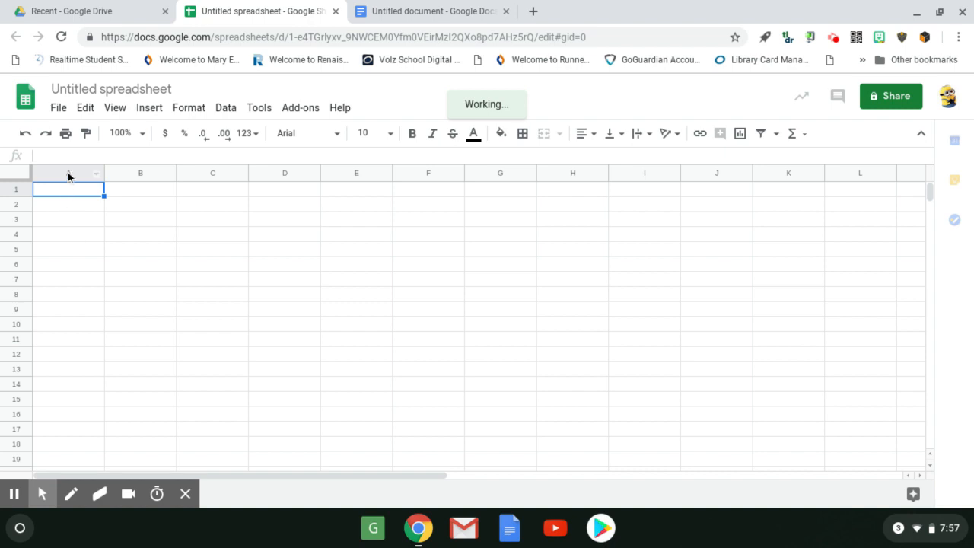
# Resize columns A through Z to a width of 25 pixels.
pyautogui.click(68, 176)
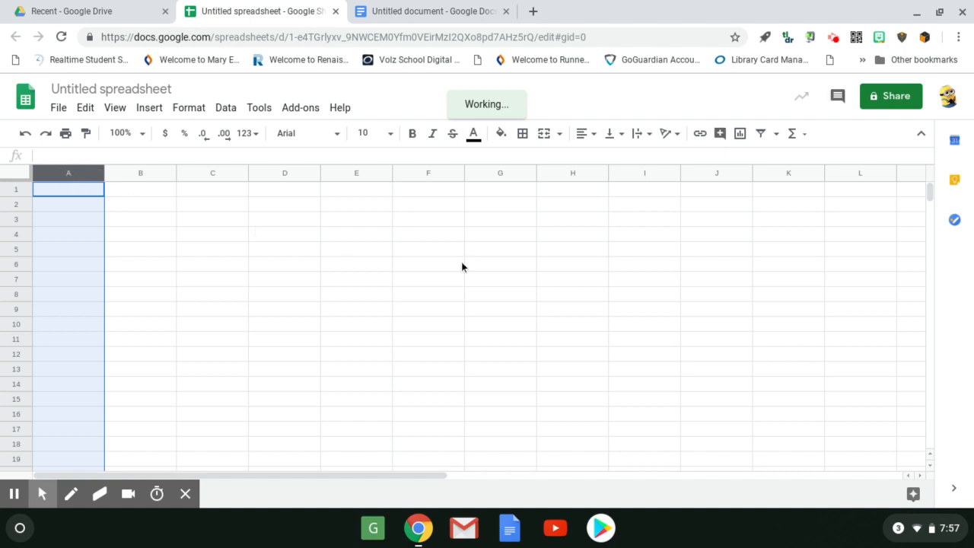
pyautogui.hscroll(10, 268, 459)
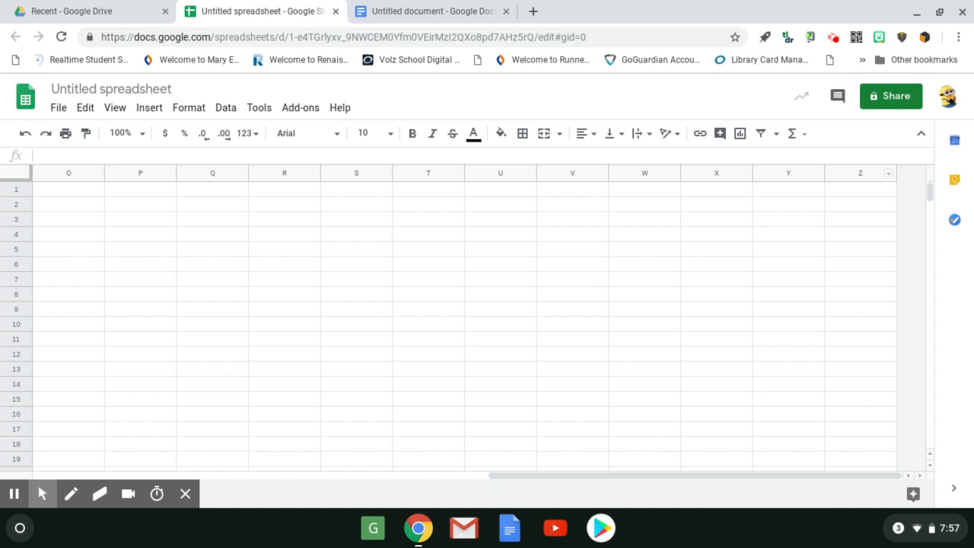
pyautogui.keyDown('shift'); pyautogui.click(864, 175); pyautogui.keyUp('shift')
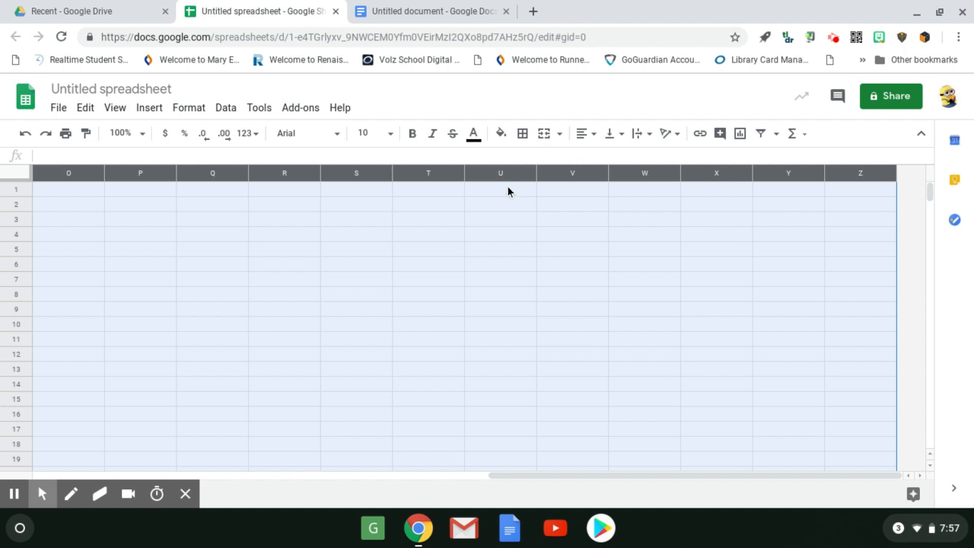
pyautogui.moveTo(510, 179)
pyautogui.rightClick(510, 178)
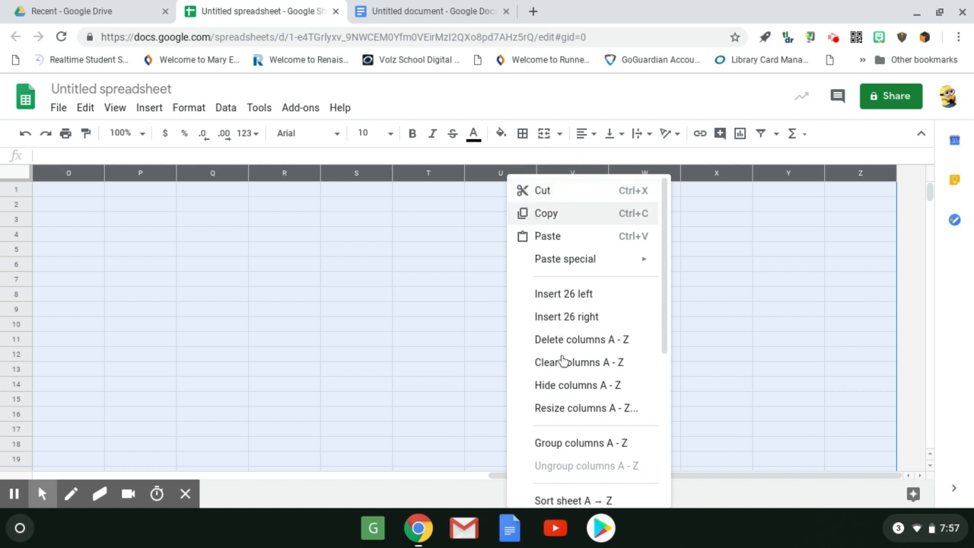
pyautogui.click(585, 409)
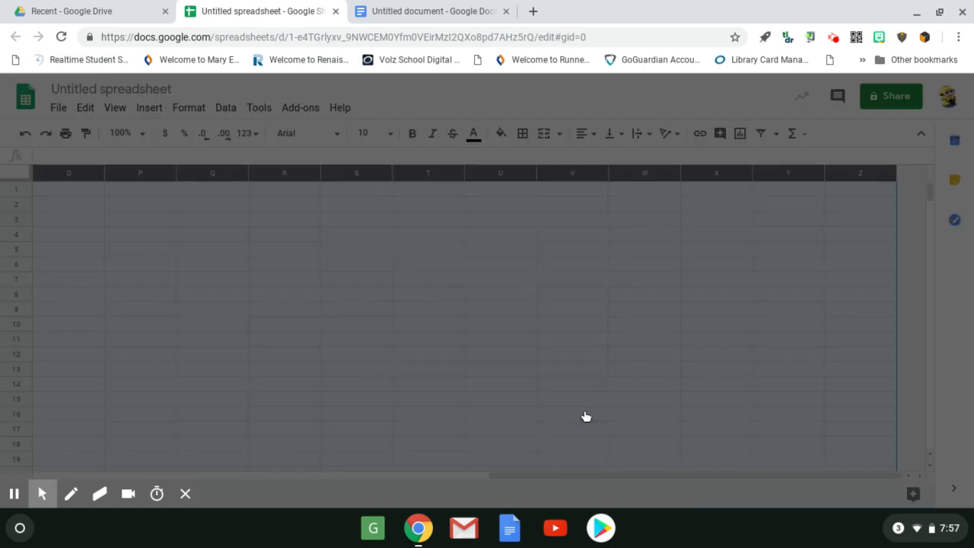
pyautogui.write('25')
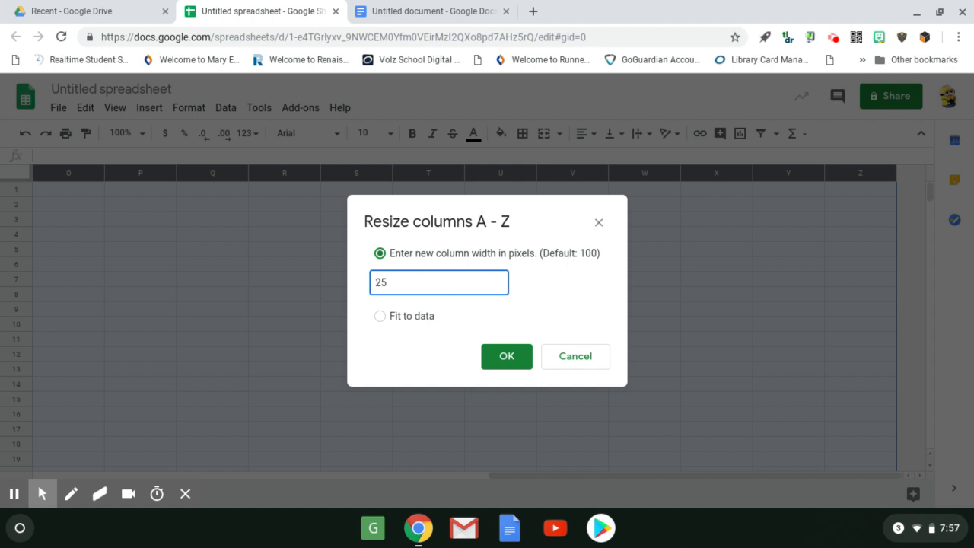
pyautogui.press('Return')
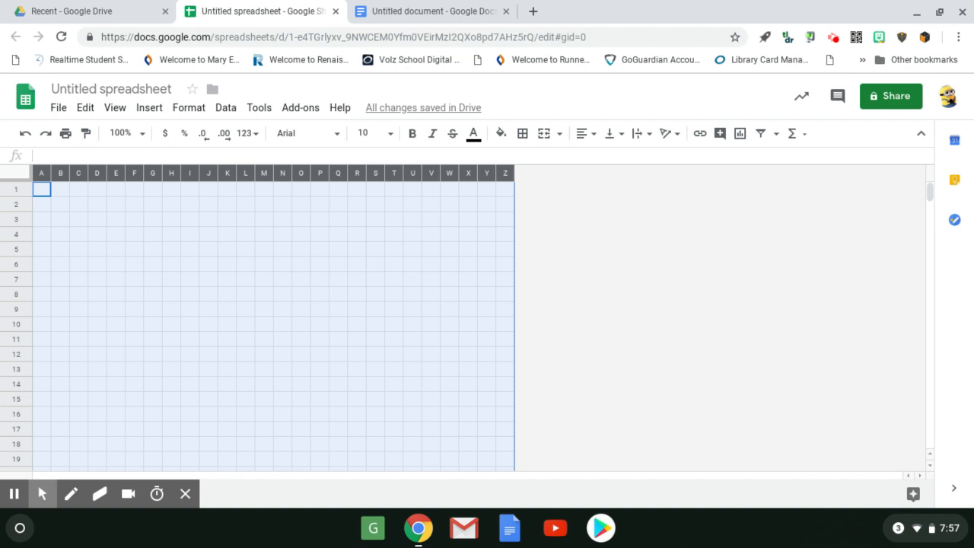
pyautogui.click(612, 305)
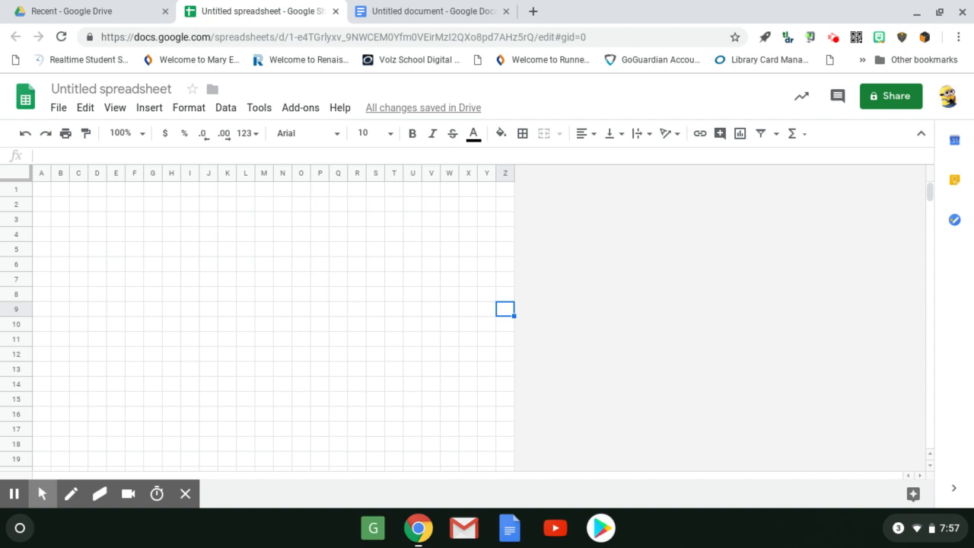
# Resize rows 1 through 1000 to a height of 25 pixels.
pyautogui.click(15, 191)
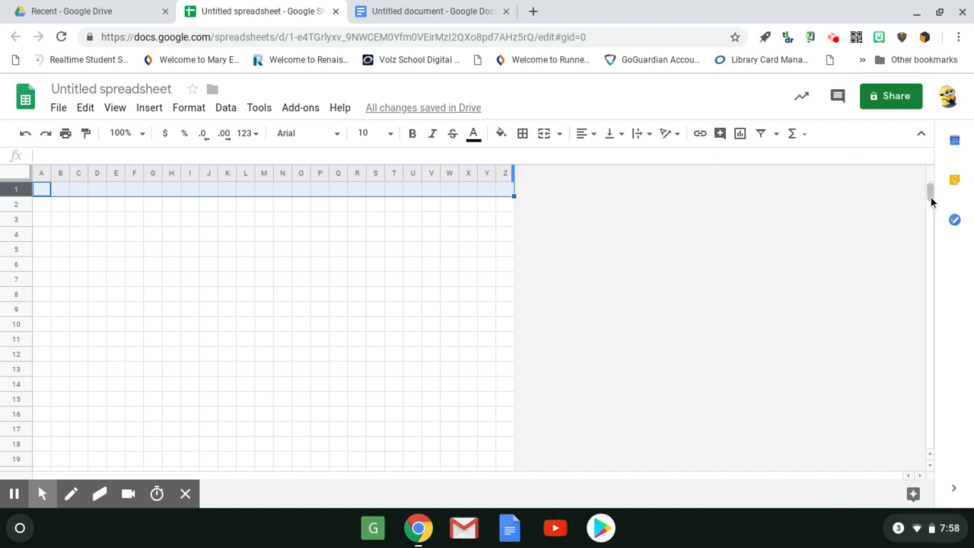
pyautogui.moveTo(932, 202); pyautogui.dragTo(931, 468)
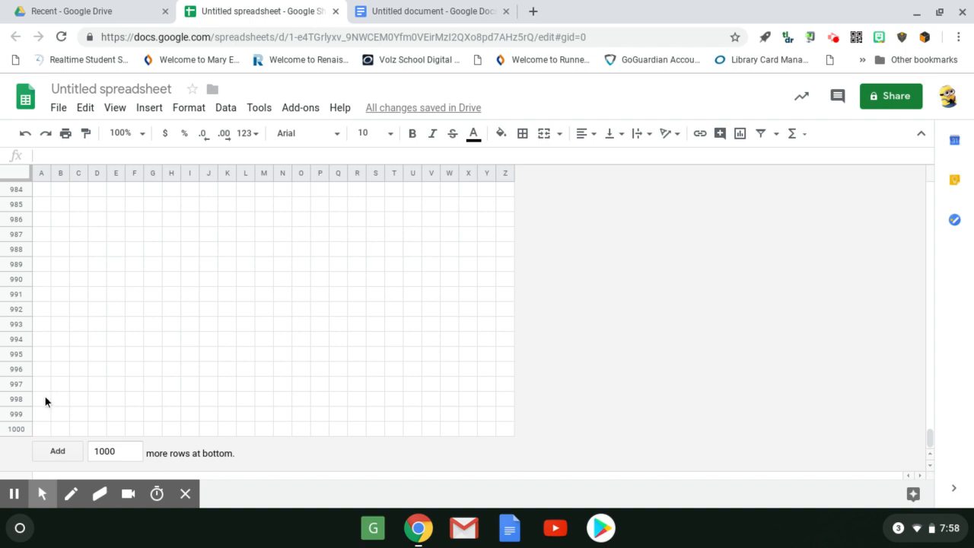
pyautogui.keyDown('shift'); pyautogui.click(19, 430); pyautogui.keyUp('shift')
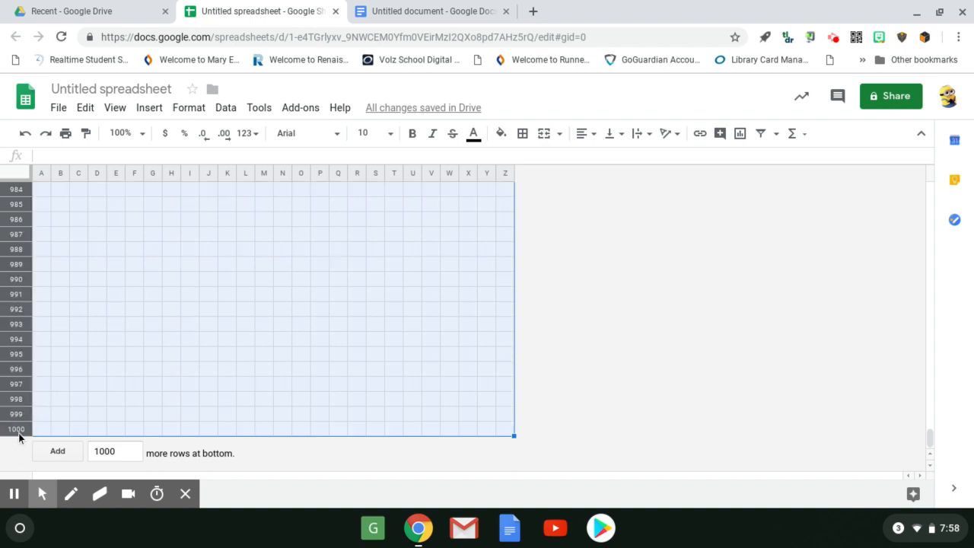
pyautogui.rightClick(40, 264)
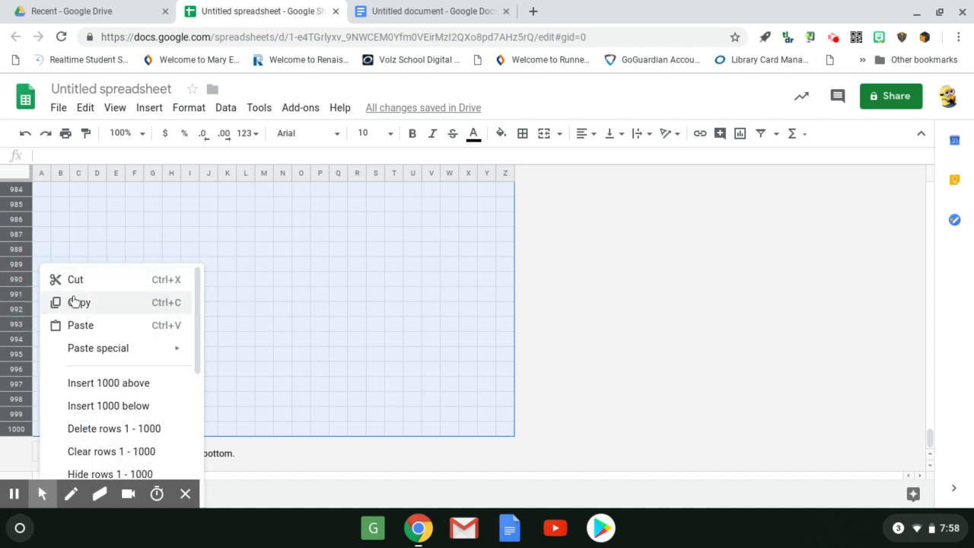
pyautogui.scroll(-3, 98, 348)
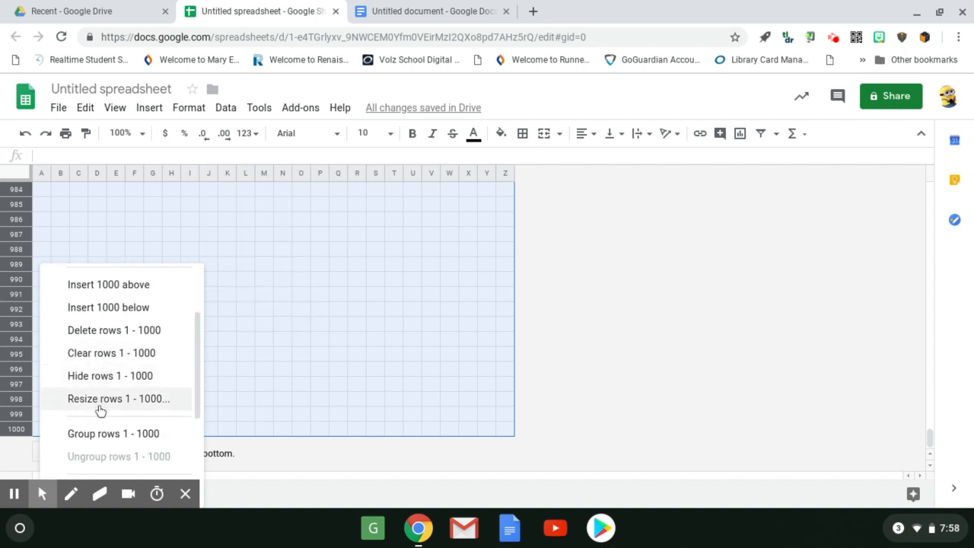
pyautogui.click(100, 399)
pyautogui.click(443, 278)
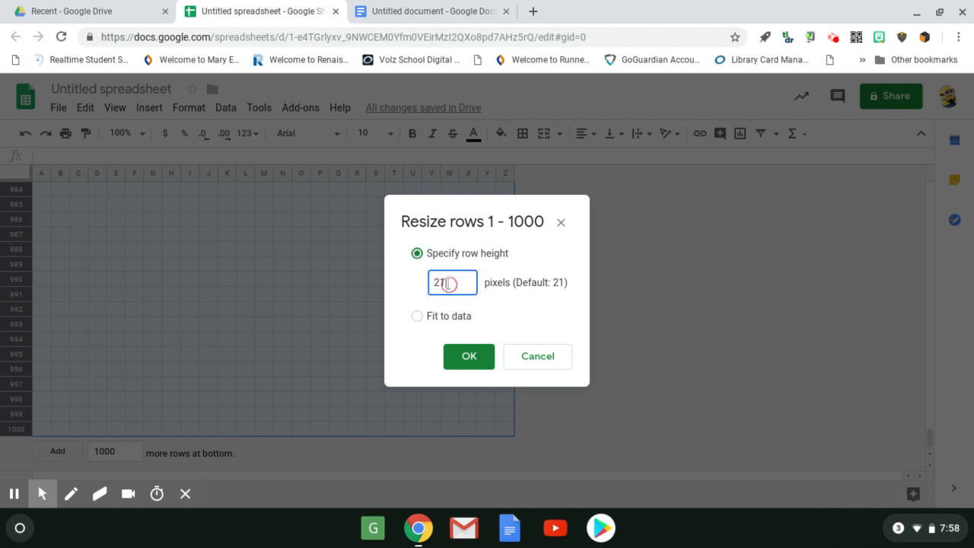
pyautogui.doubleClick(448, 284)
pyautogui.write('25')
pyautogui.press('Return')
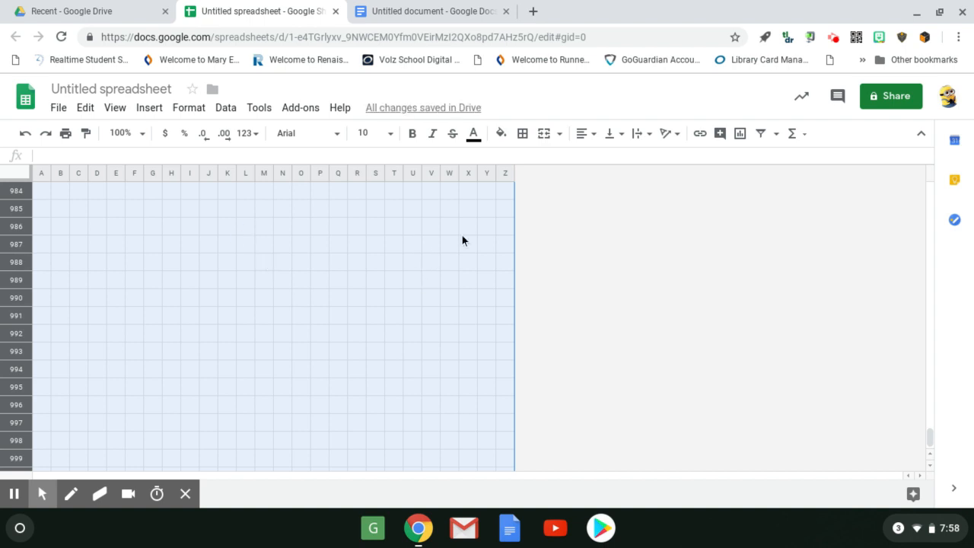
pyautogui.click(550, 250)
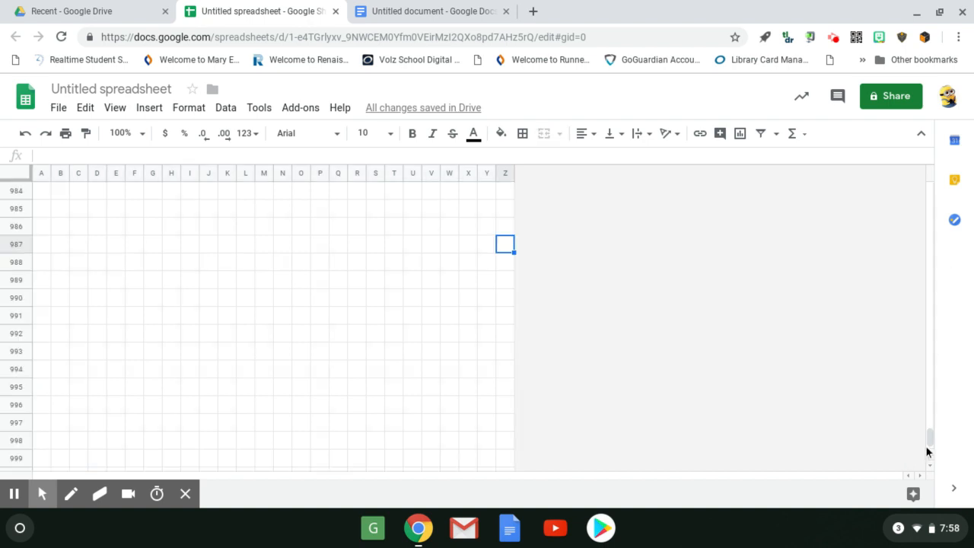
# Start a conditional formatting rule for the whole sheet, A1:Z1000, with the condition "Text is exactly" 1.
pyautogui.moveTo(929, 441); pyautogui.dragTo(912, 152)
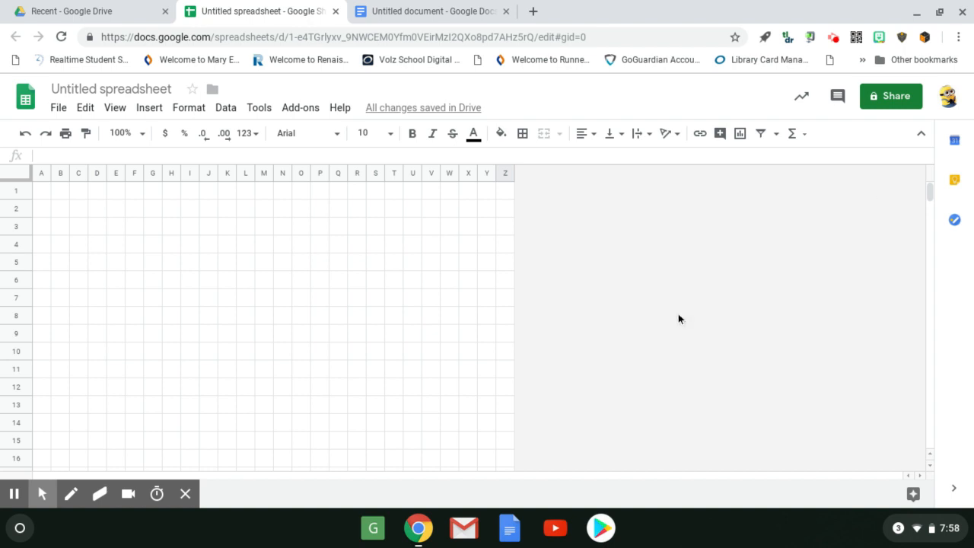
pyautogui.click(14, 176)
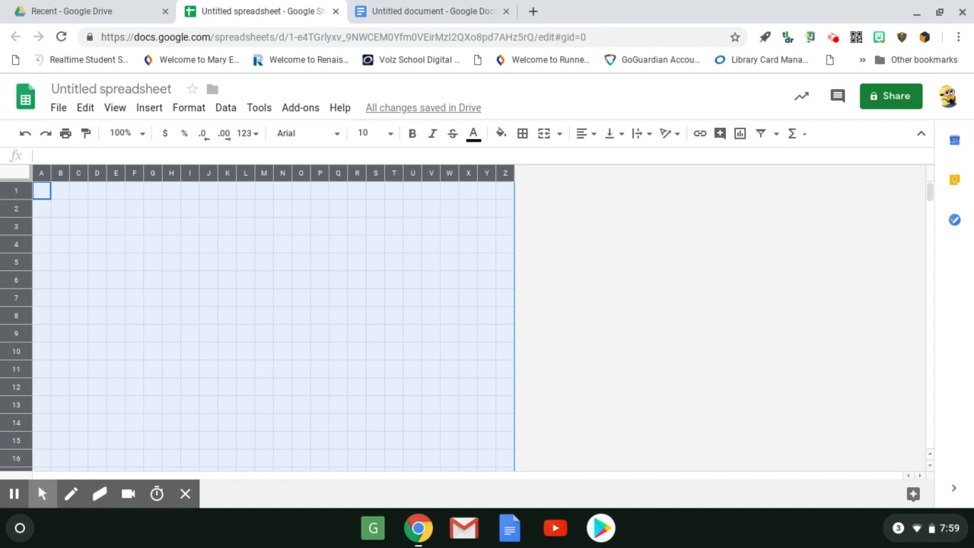
pyautogui.click(189, 110)
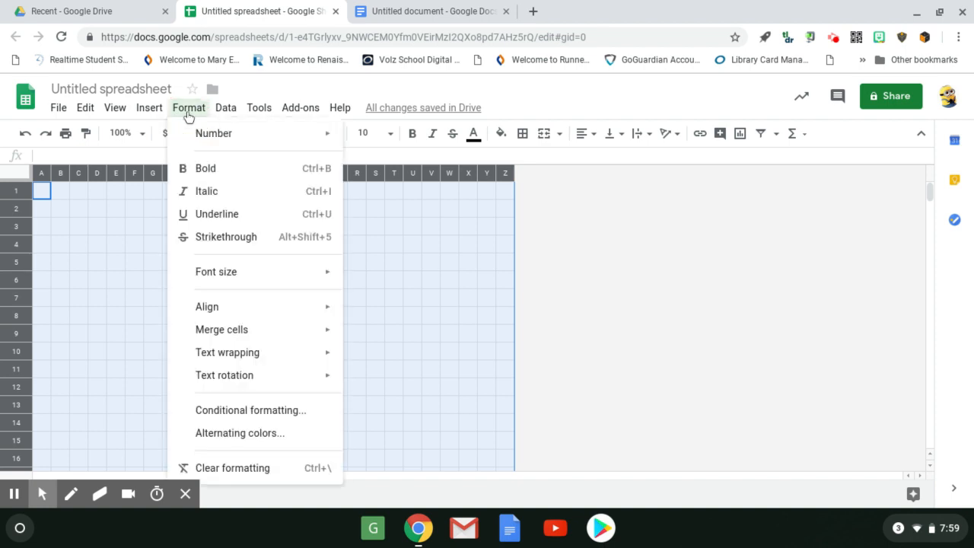
pyautogui.click(239, 413)
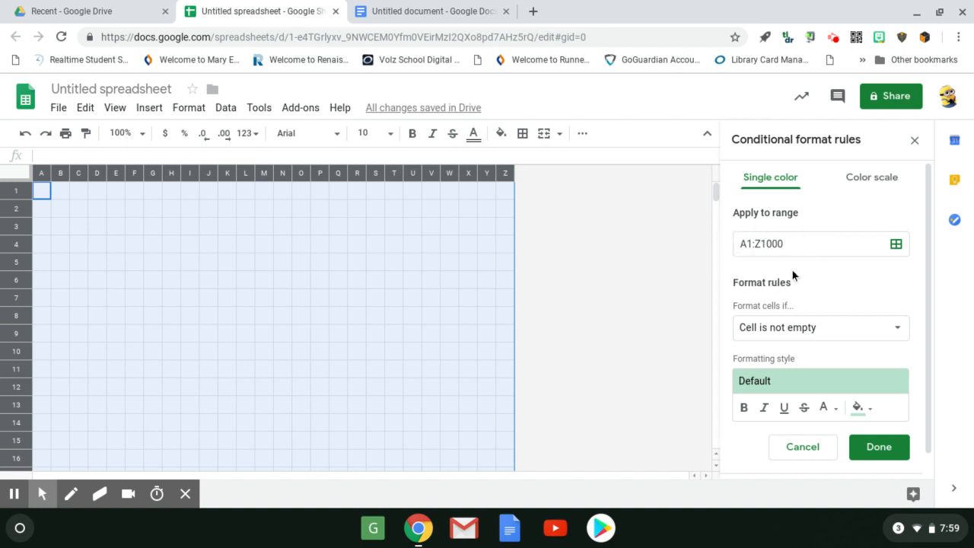
pyautogui.click(801, 336)
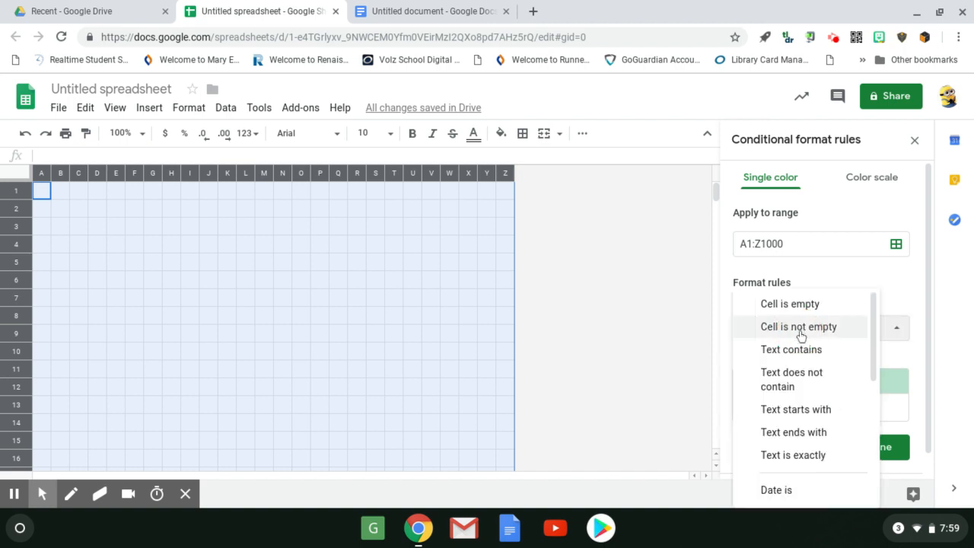
pyautogui.click(808, 457)
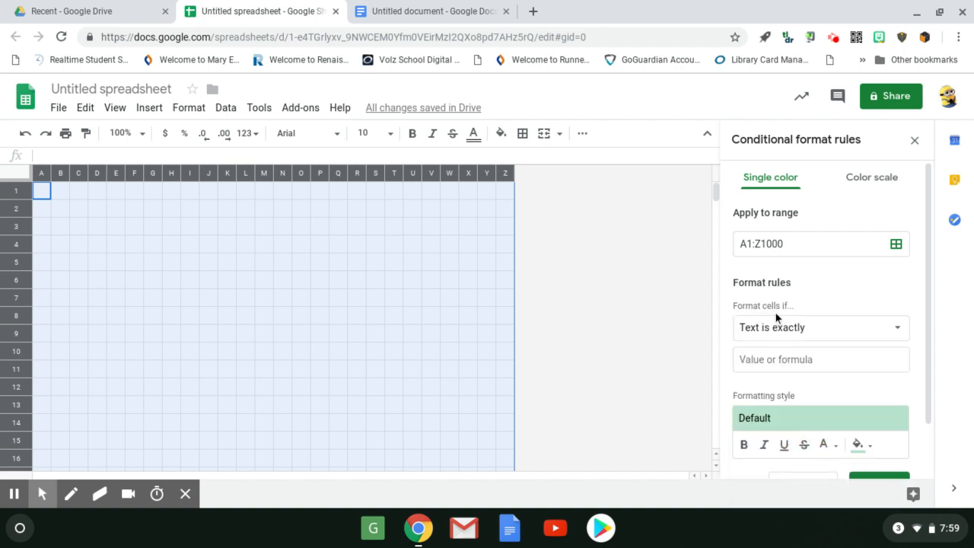
pyautogui.click(774, 359)
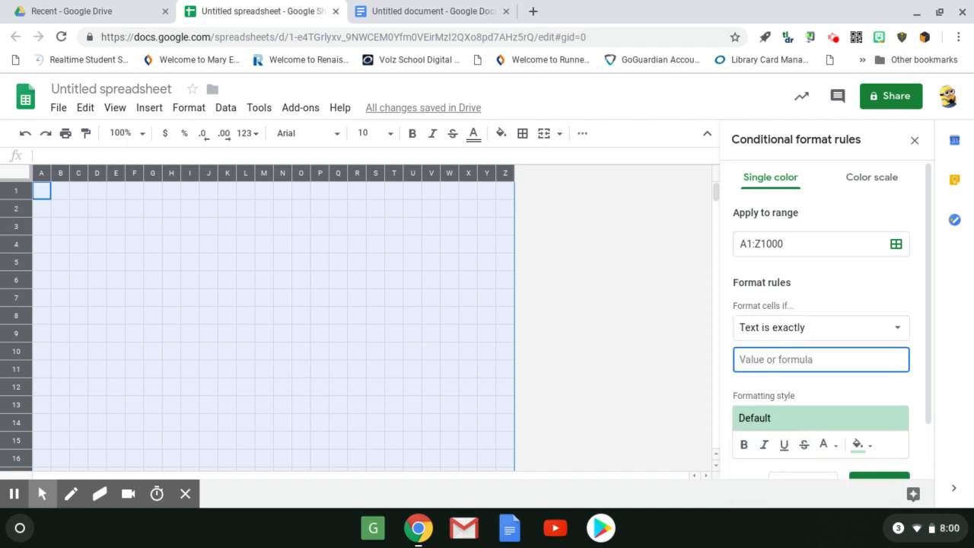
pyautogui.write('1')
# Give the rule for 1 a black fill and black text colour, and save it.
pyautogui.scroll(-2, 877, 364)
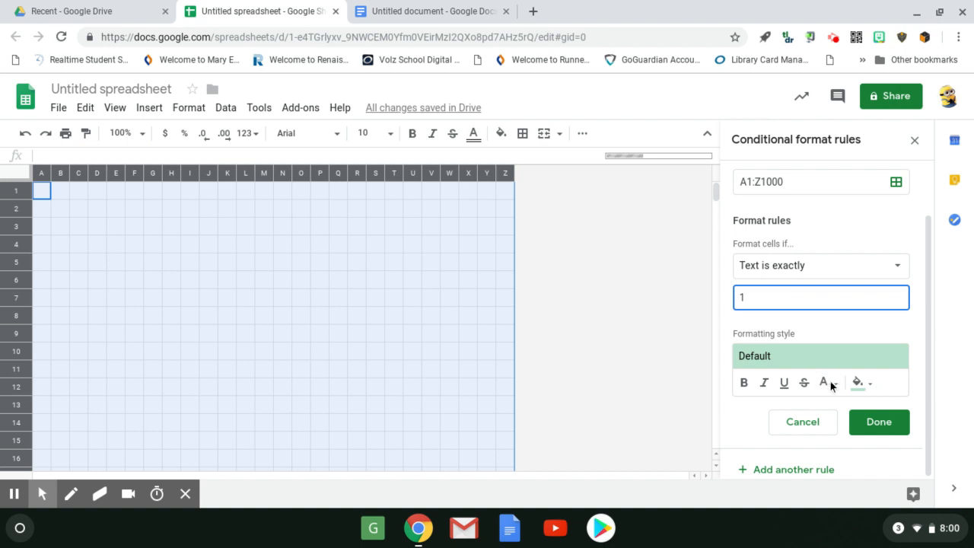
pyautogui.click(862, 389)
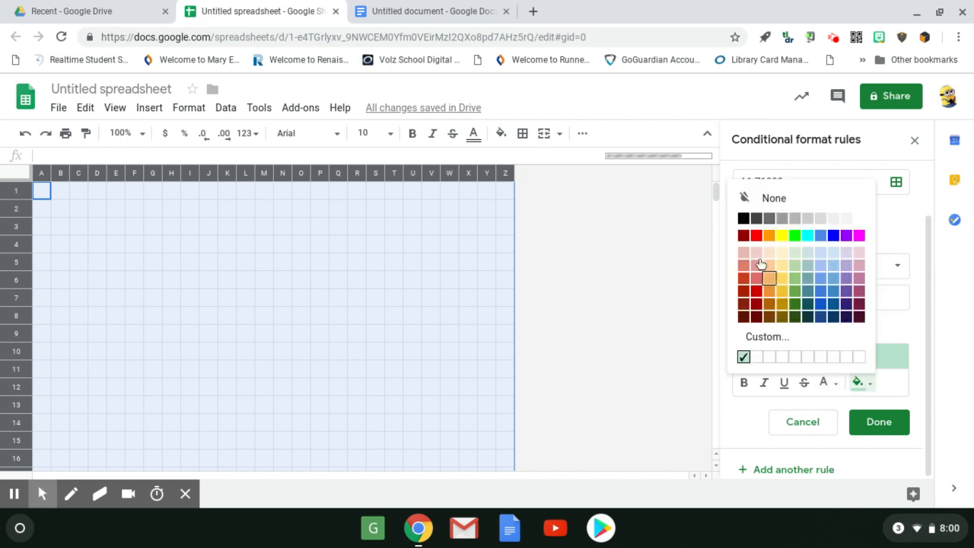
pyautogui.click(744, 220)
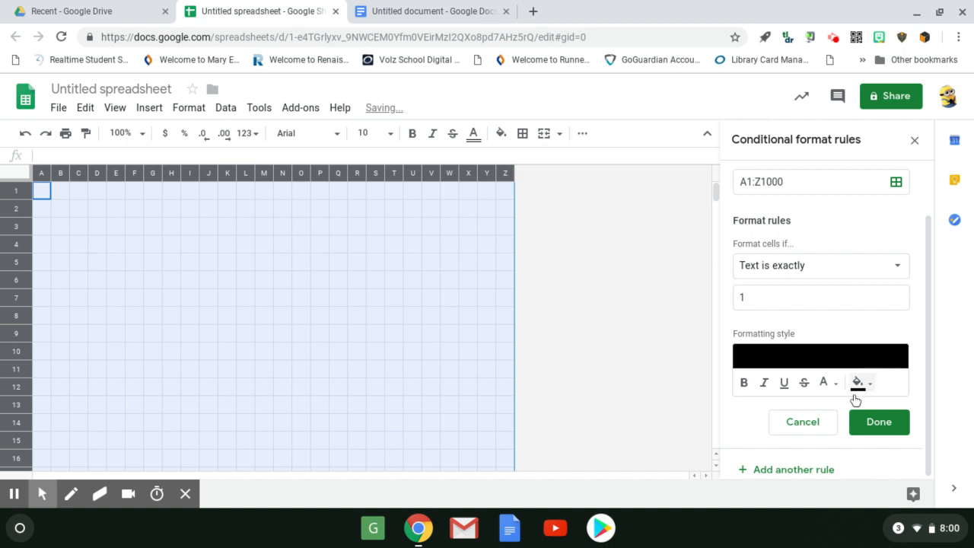
pyautogui.click(828, 385)
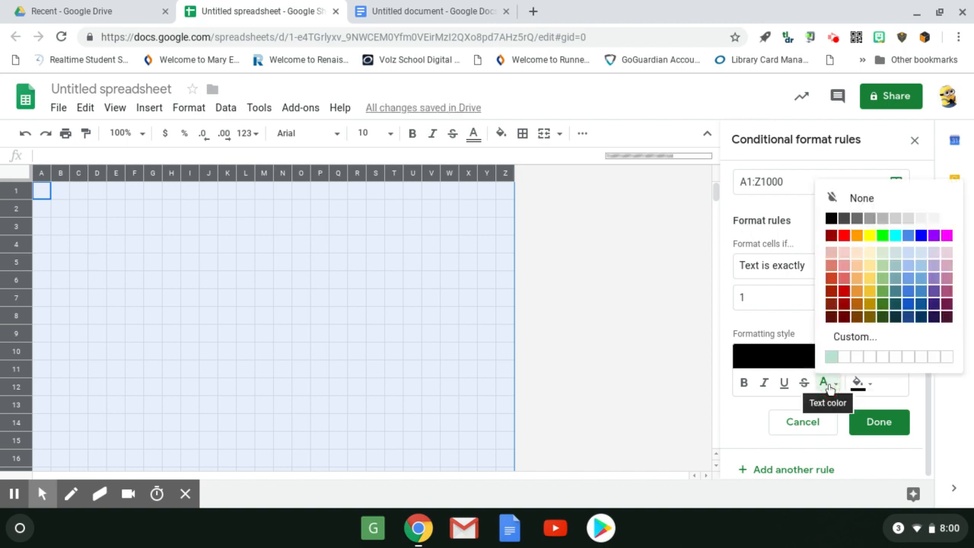
pyautogui.click(831, 219)
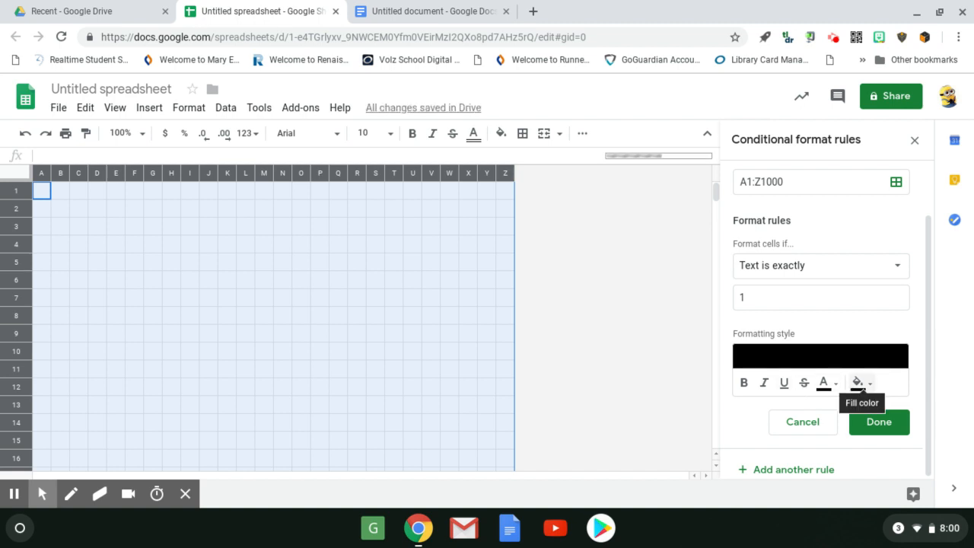
pyautogui.click(874, 421)
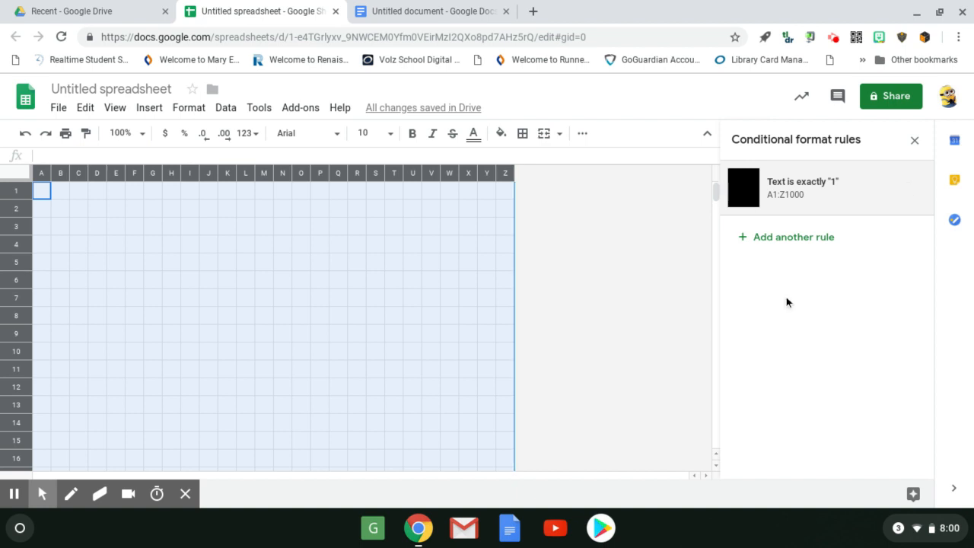
# Add another conditional formatting rule for A1:Z1000 with the condition "Text is exactly" 2.
pyautogui.click(801, 245)
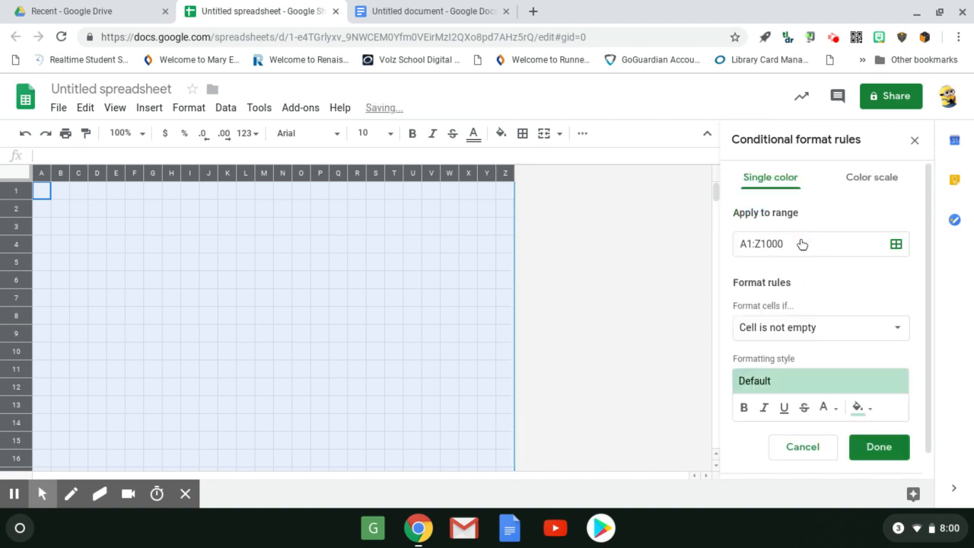
pyautogui.click(811, 330)
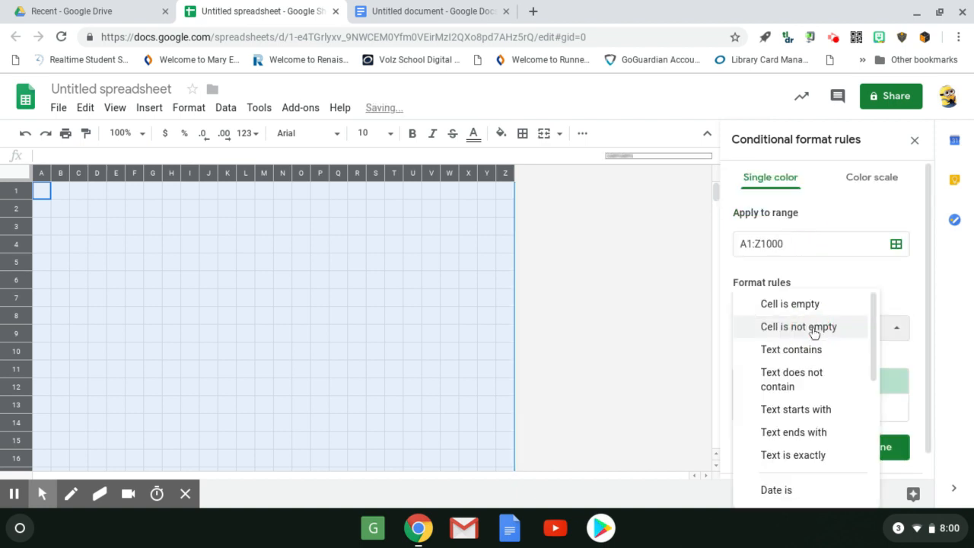
pyautogui.click(807, 456)
pyautogui.click(785, 364)
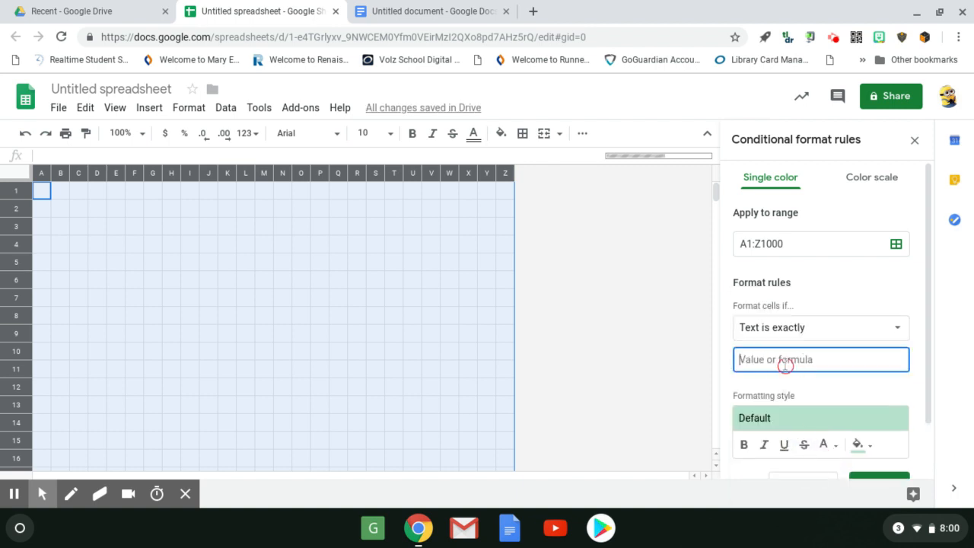
pyautogui.write('2')
# Give the rule for 2 a red fill and matching red text colour, and save it.
pyautogui.scroll(-1, 791, 365)
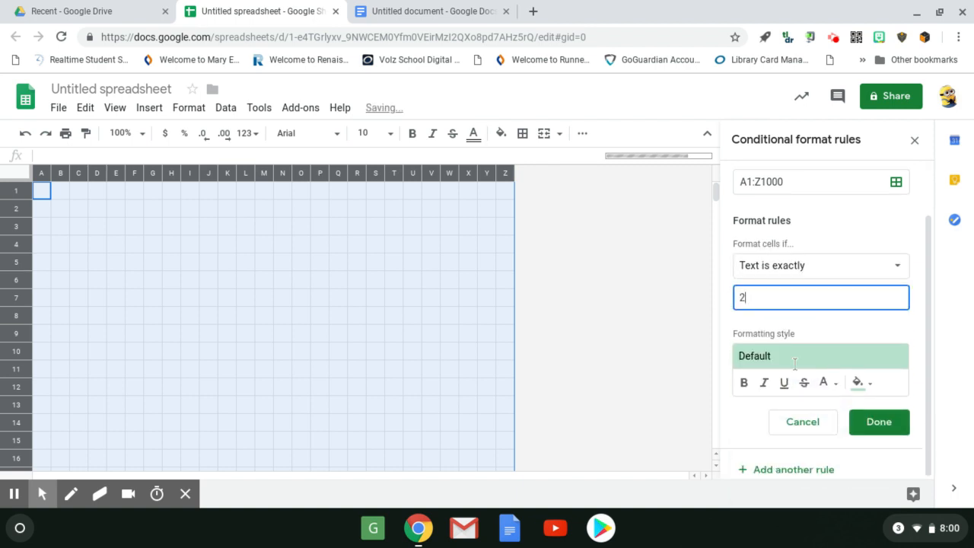
pyautogui.click(856, 383)
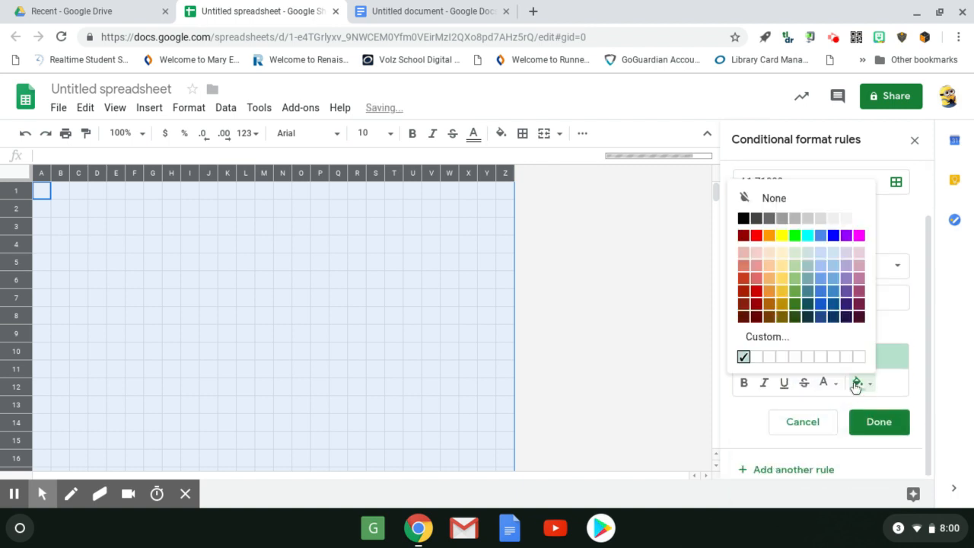
pyautogui.click(755, 236)
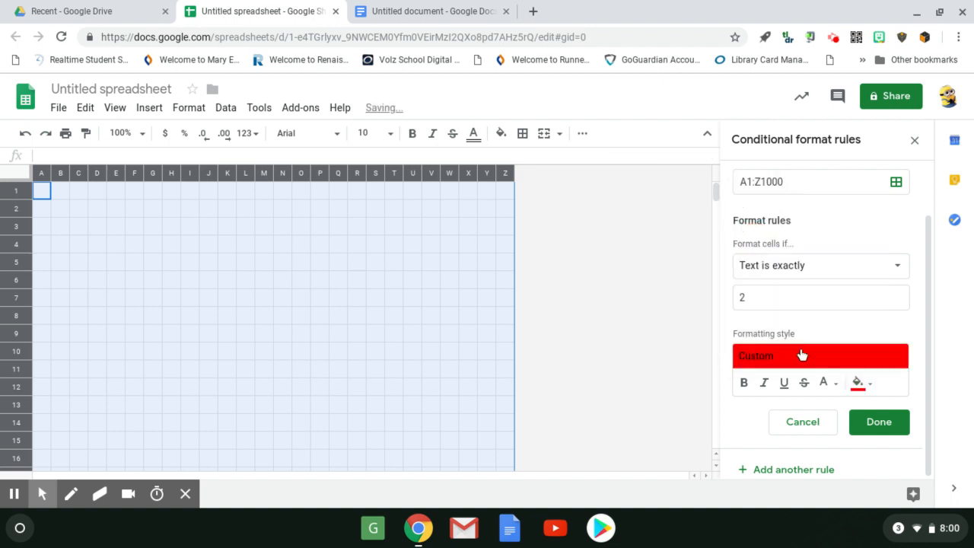
pyautogui.click(825, 389)
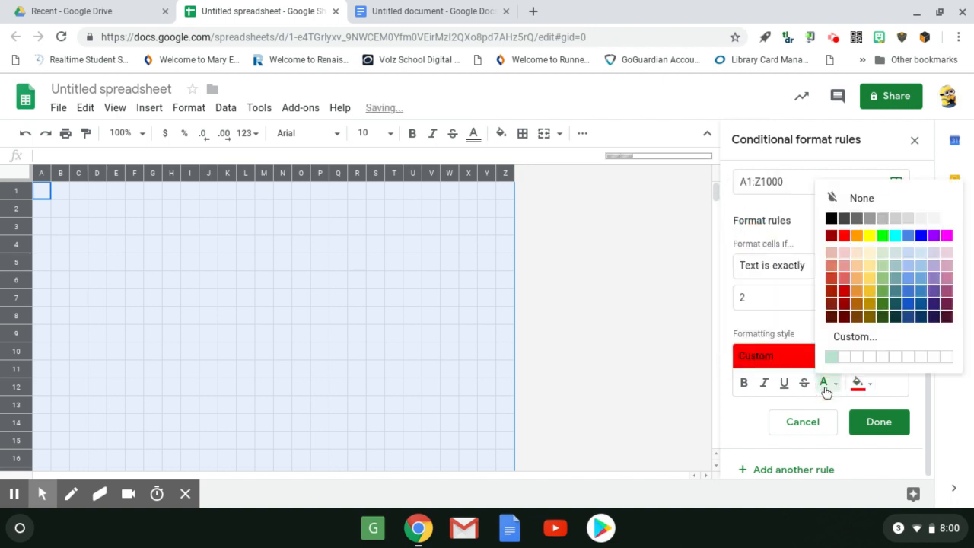
pyautogui.click(844, 236)
pyautogui.click(874, 423)
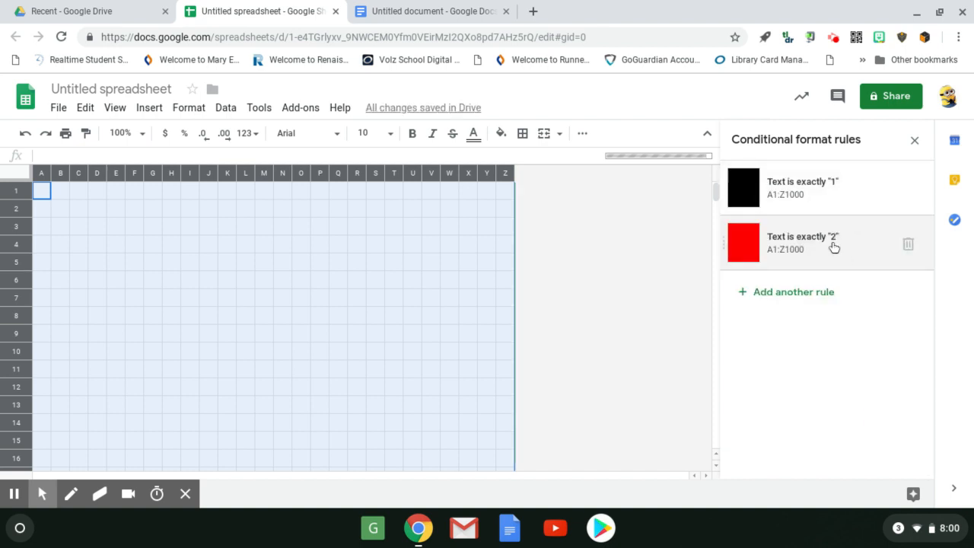
# Add a third conditional formatting rule for A1:Z1000 with the condition "Text is exactly" 3.
pyautogui.click(790, 296)
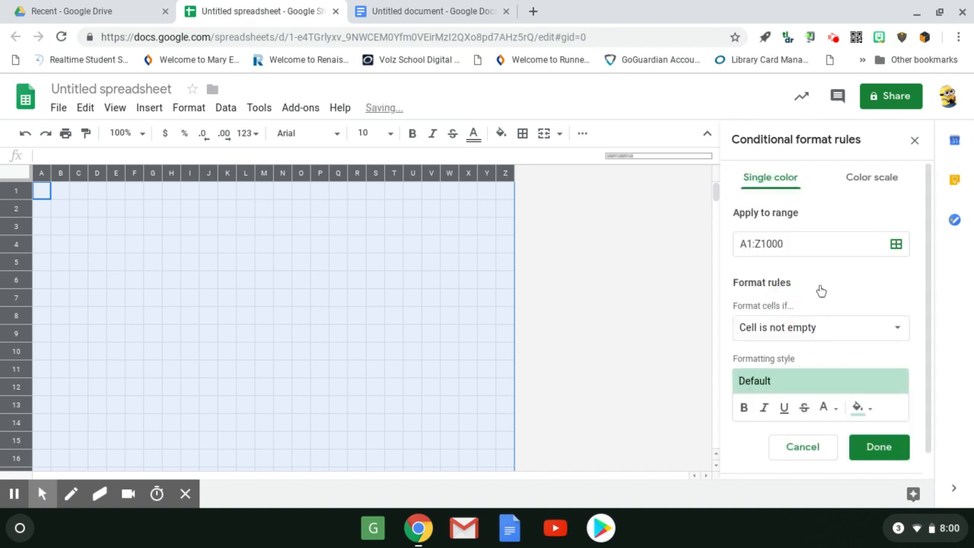
pyautogui.click(838, 328)
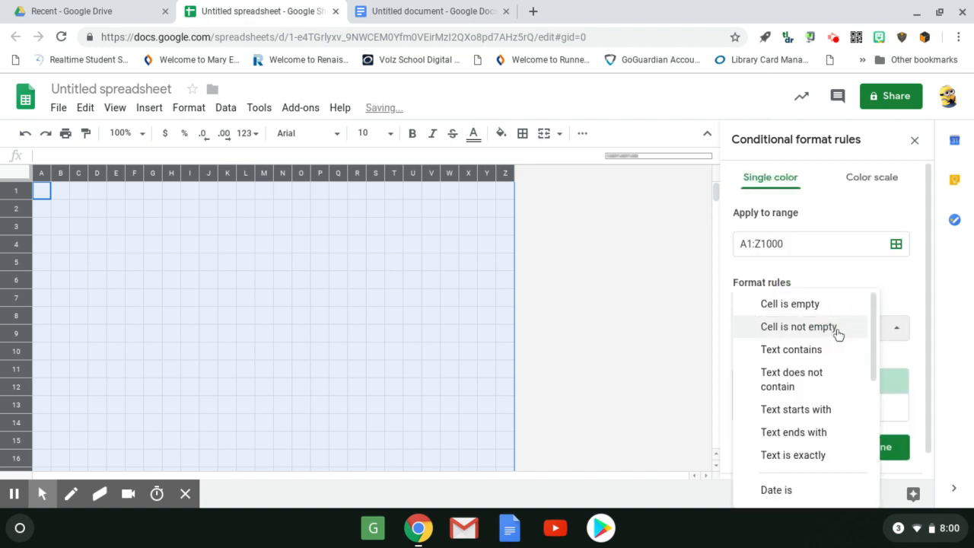
pyautogui.click(824, 456)
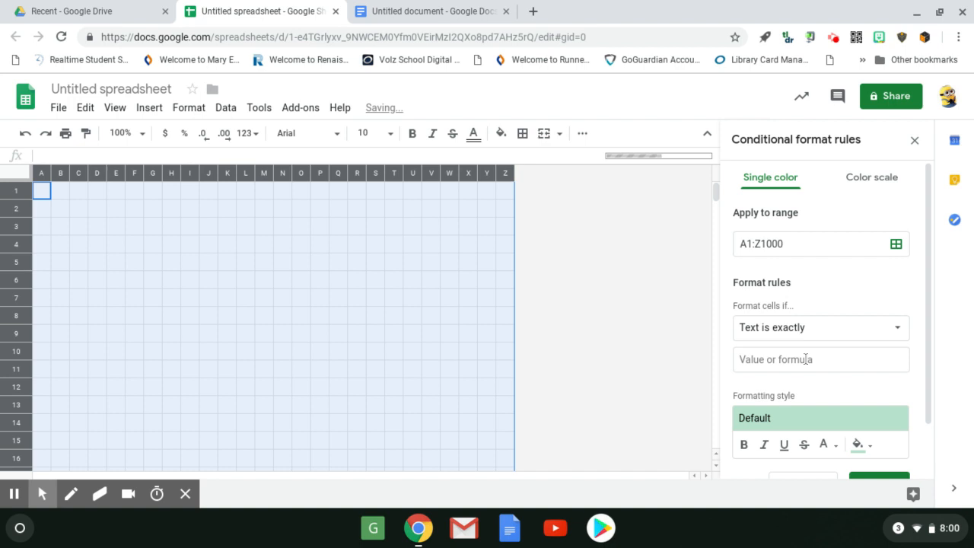
pyautogui.click(806, 359)
pyautogui.write('3')
# Mix a custom golden-yellow colour and apply it as the fill of the rule for 3.
pyautogui.scroll(-1, 826, 395)
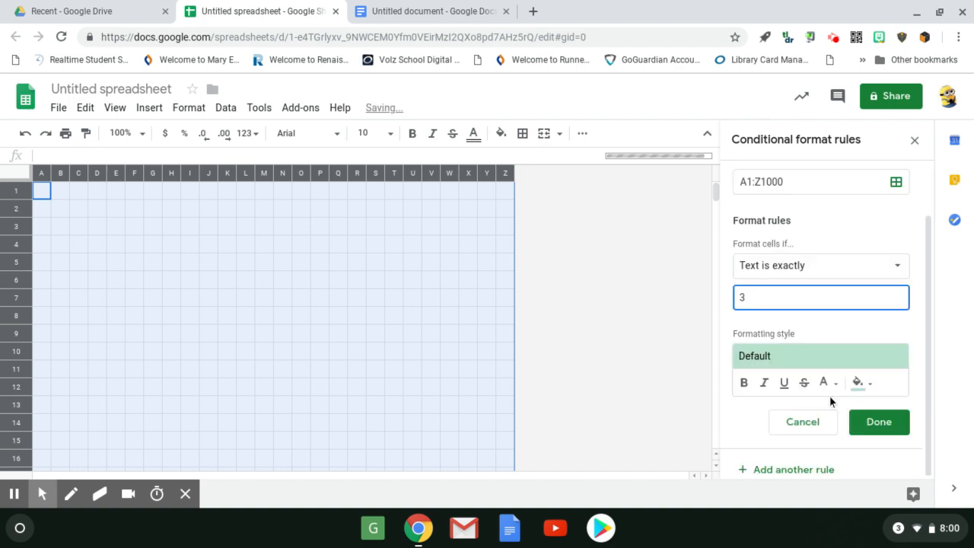
pyautogui.click(858, 383)
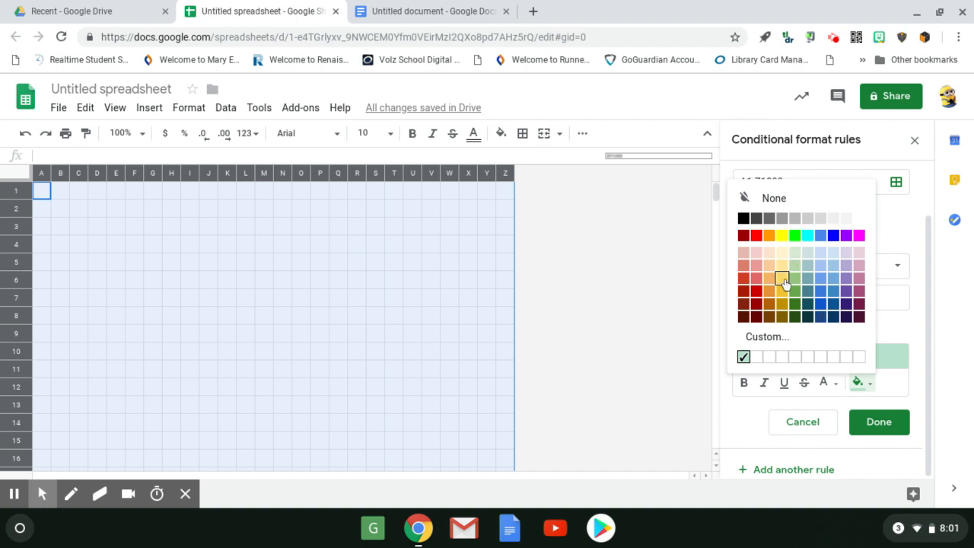
pyautogui.click(767, 337)
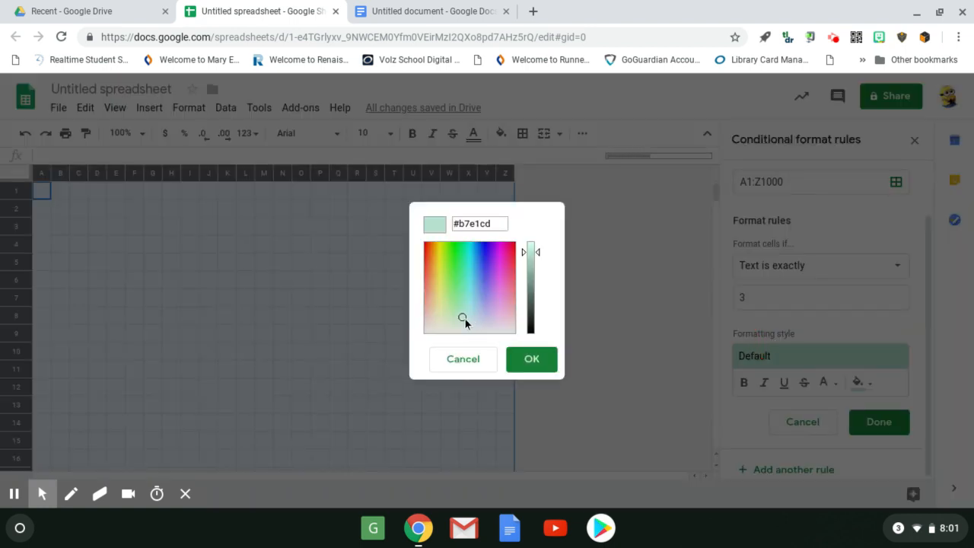
pyautogui.moveTo(462, 319)
pyautogui.mouseDown()
pyautogui.moveTo(437, 270)
pyautogui.moveTo(435, 282)
pyautogui.mouseUp()
pyautogui.click(433, 284)
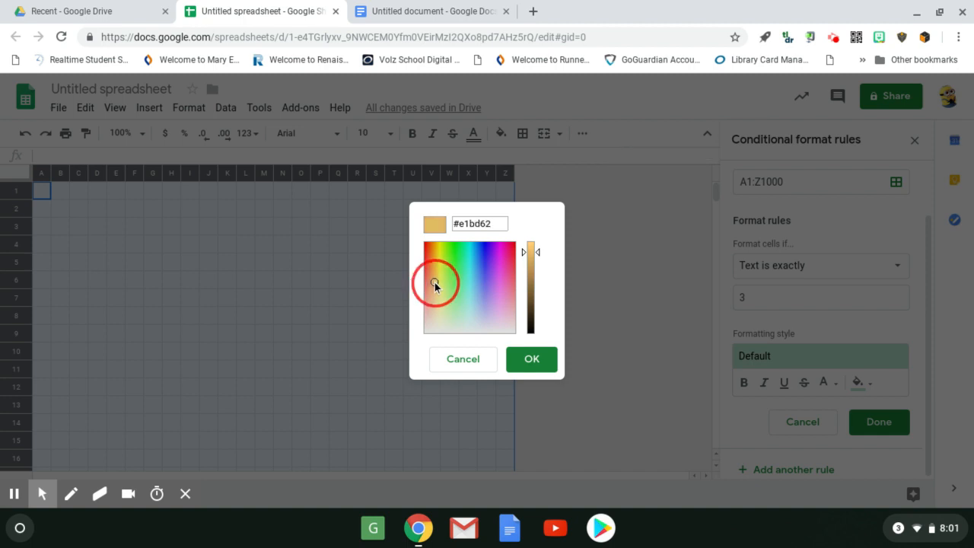
pyautogui.click(539, 257)
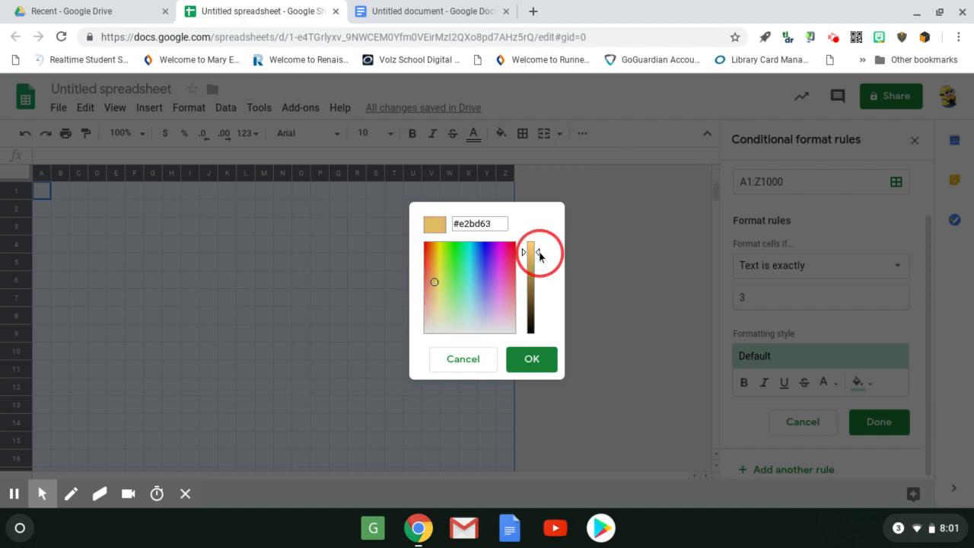
pyautogui.moveTo(539, 257); pyautogui.dragTo(540, 252)
pyautogui.click(531, 360)
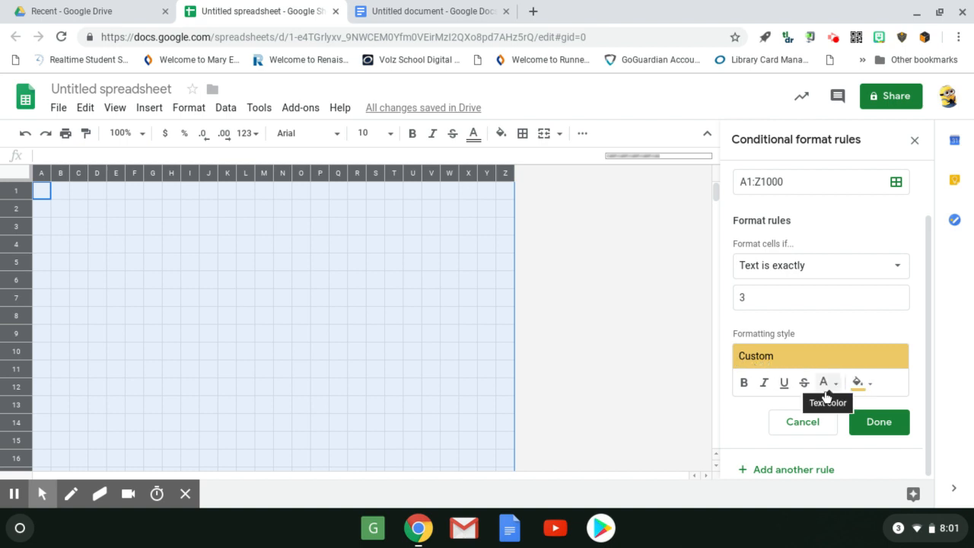
# Set the text colour of the rule for 3 to the same custom golden yellow and save the rule.
pyautogui.click(827, 397)
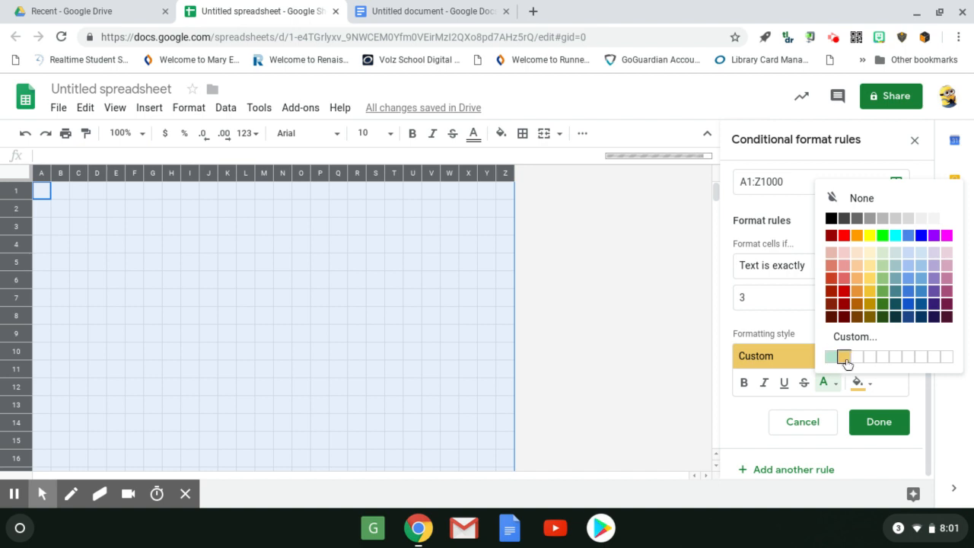
pyautogui.click(844, 356)
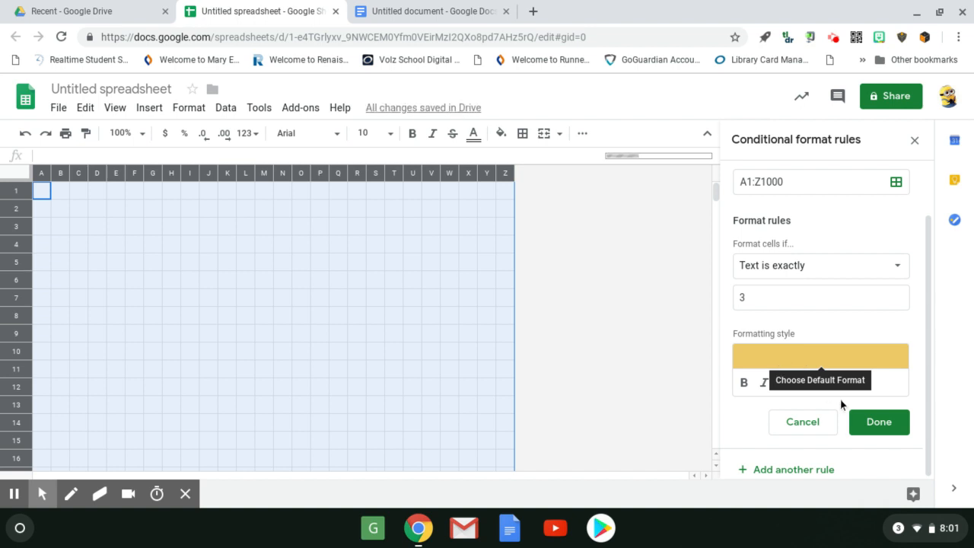
pyautogui.click(882, 427)
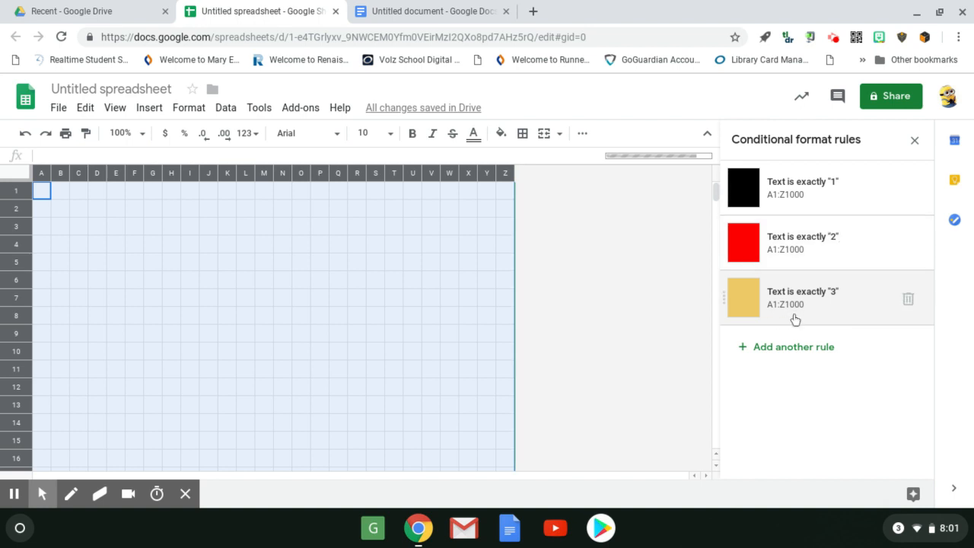
# Test the three rules by entering 1, 2 and 3 in cells I3, J3 and K3.
pyautogui.click(187, 226)
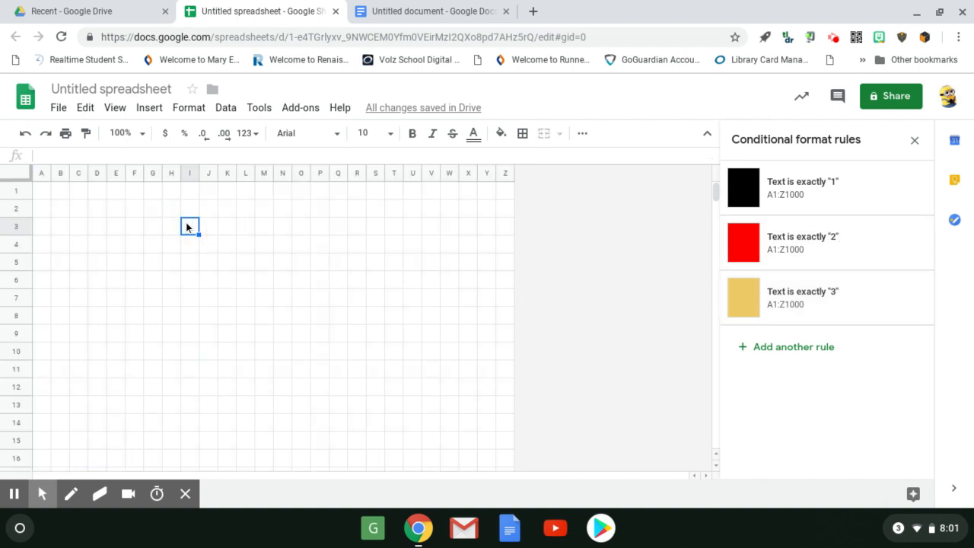
pyautogui.write('1')
pyautogui.press('Tab')
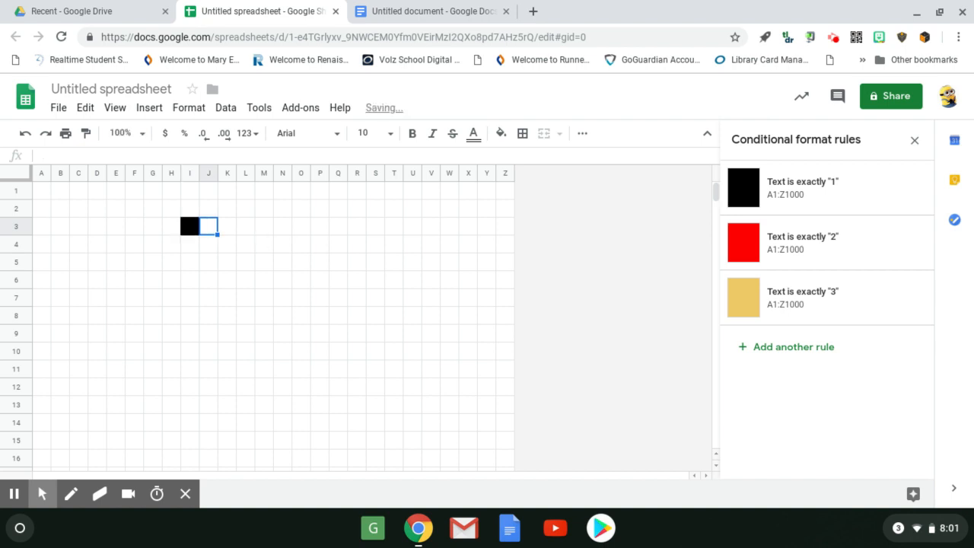
pyautogui.write('2')
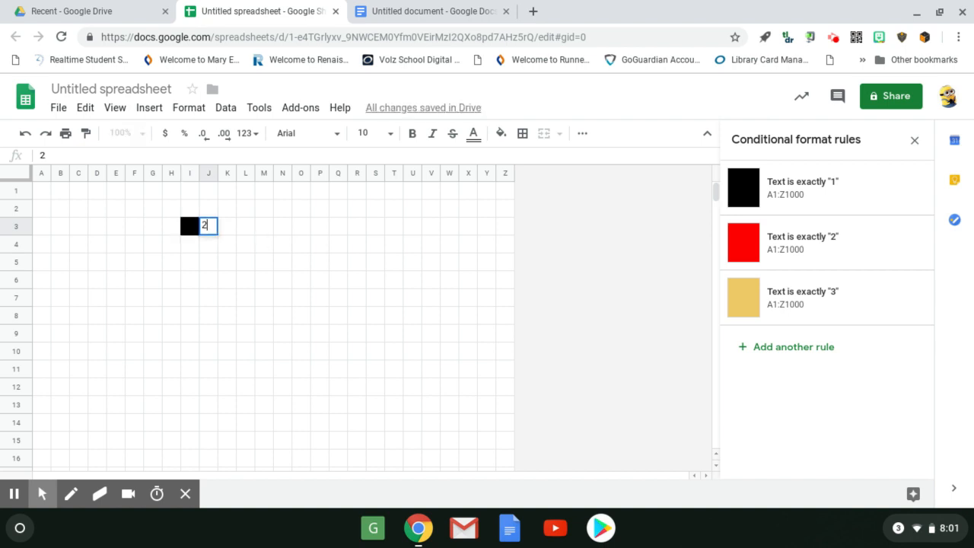
pyautogui.press('Tab')
pyautogui.write('3')
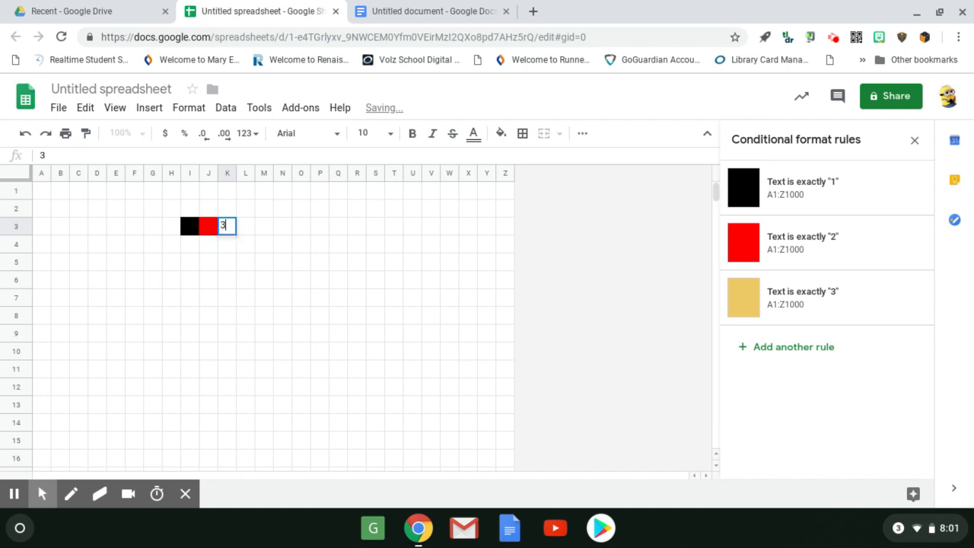
pyautogui.press('Tab')
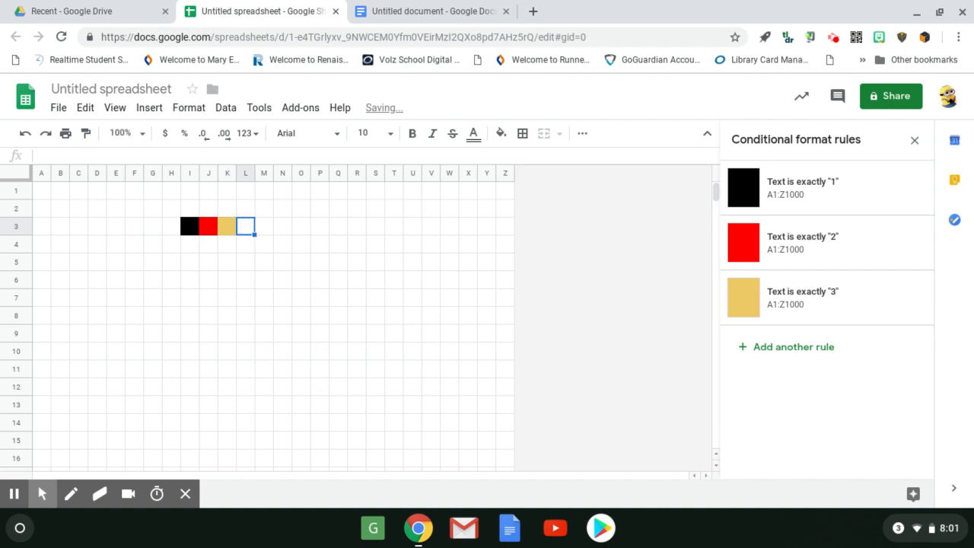
# Extend the golden column downward by entering 3 in each cell from K4 to K9.
pyautogui.press('Down')
pyautogui.press('Left')
pyautogui.write('3')
pyautogui.press('Return')
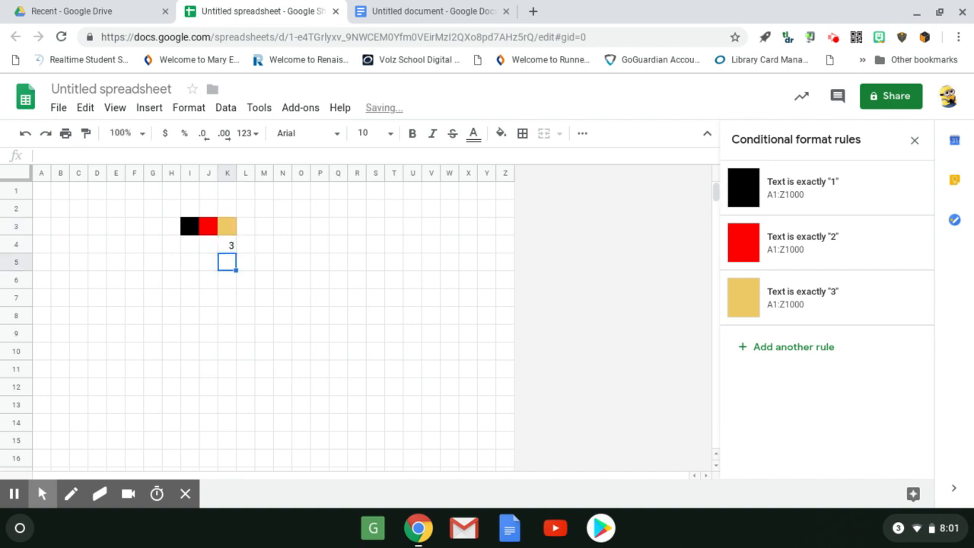
pyautogui.write('3')
pyautogui.press('Return')
pyautogui.write('3')
pyautogui.press('Return')
pyautogui.write('3')
pyautogui.press('Return')
pyautogui.write('3')
pyautogui.press('Return')
pyautogui.write('3')
pyautogui.press('Return')
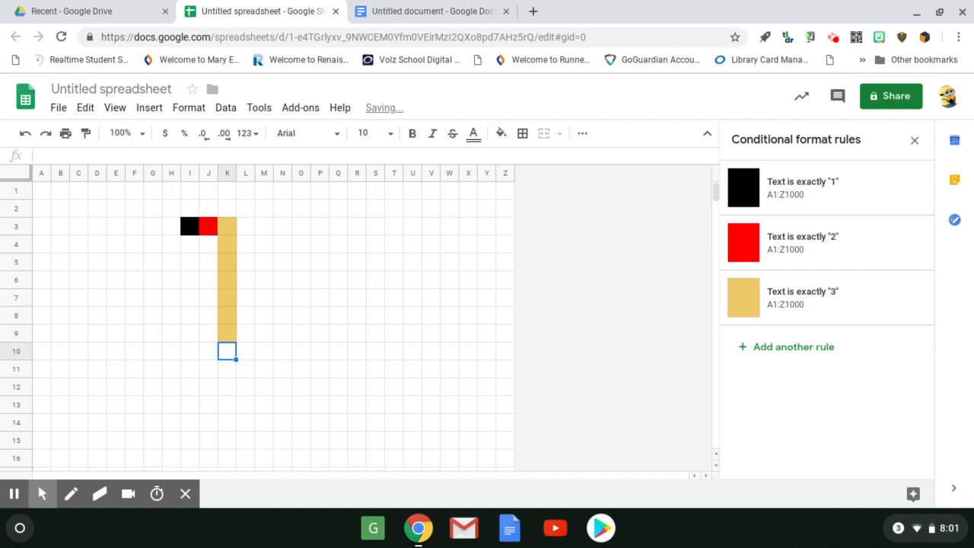
# Enter 2 in cells L10, M10 and N10 to make a red row below the golden column.
pyautogui.press('Right')
pyautogui.write('2')
pyautogui.press('Right')
pyautogui.write('2')
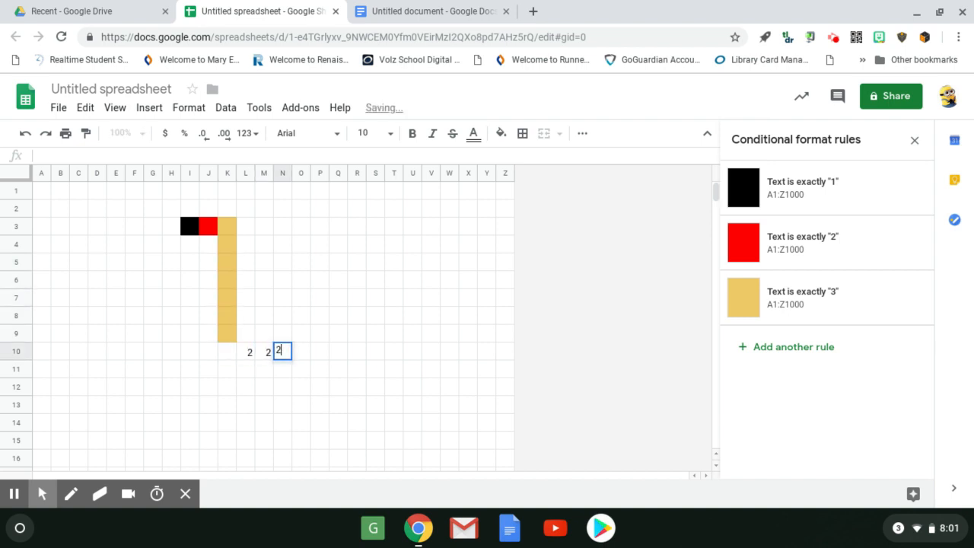
pyautogui.press('Right')
pyautogui.write('2')
# Enter 1 in cells N9, O9 and O8 to make a black stair shape above the red row.
pyautogui.press('Up')
pyautogui.write('1')
pyautogui.press('Right')
pyautogui.write('1')
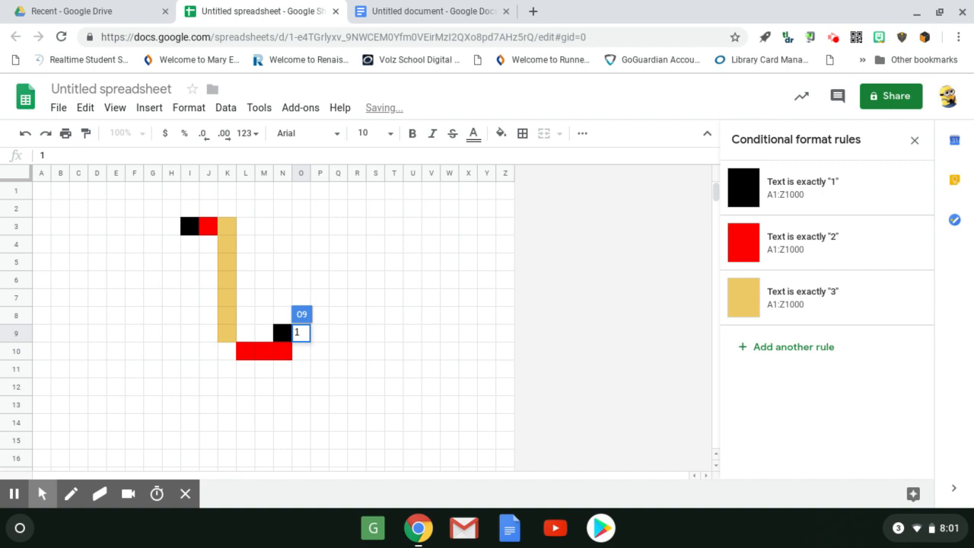
pyautogui.press('Up')
pyautogui.write('1')
pyautogui.press('Right')
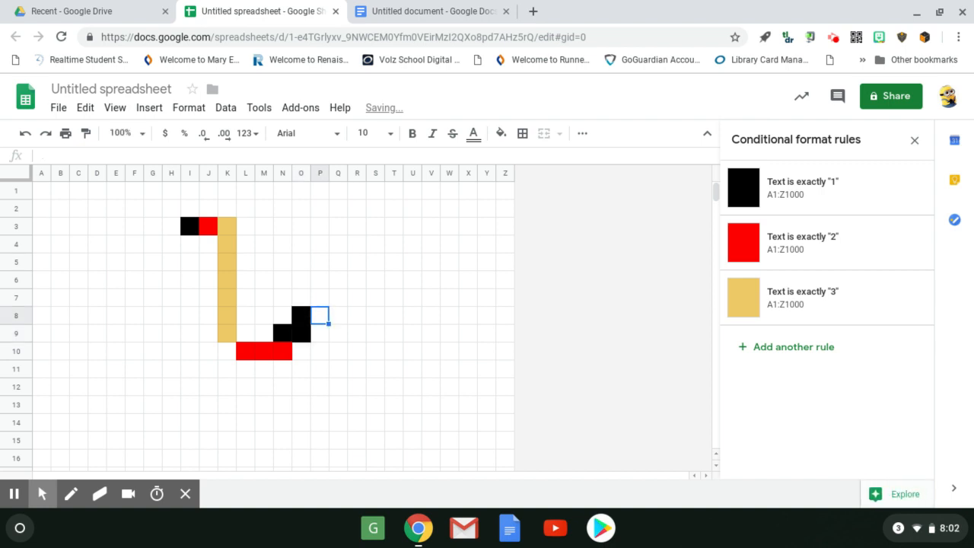
# Search the web in a new browser tab for "pixel art ice cream".
pyautogui.click(535, 12)
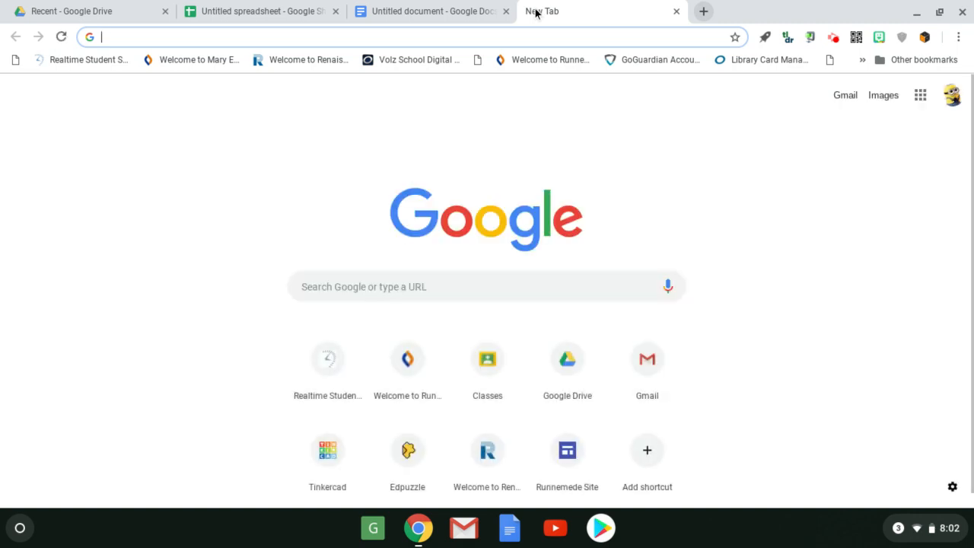
pyautogui.write('pixel')
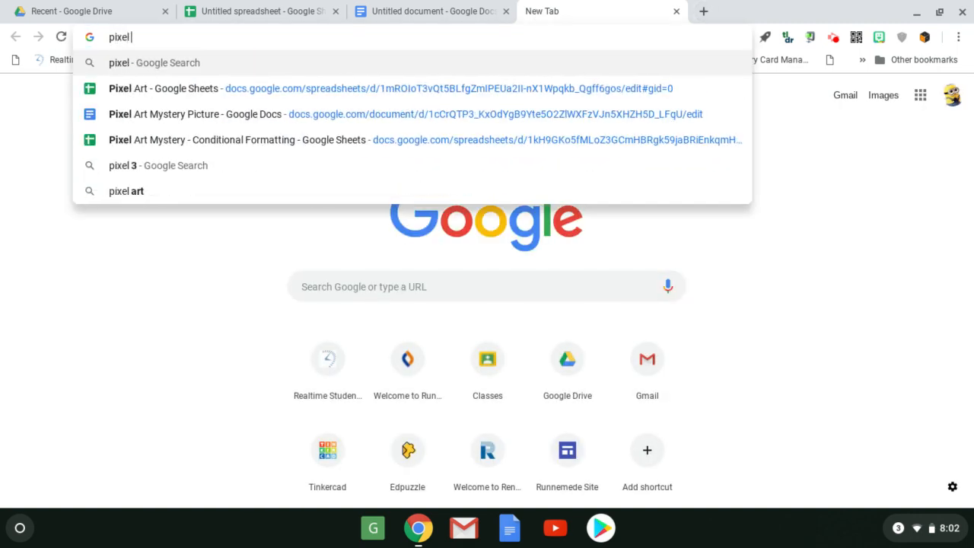
pyautogui.write(' art ')
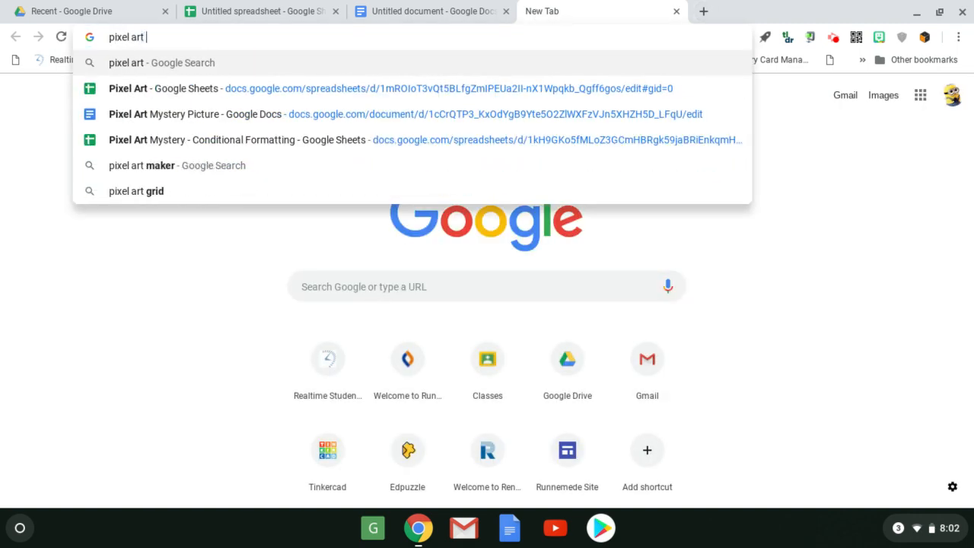
pyautogui.write('ice')
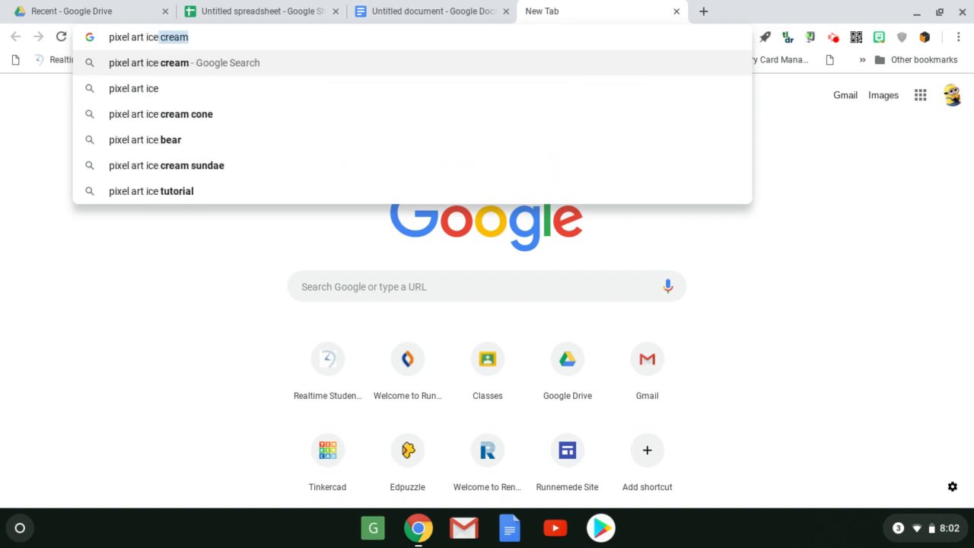
pyautogui.press('Return')
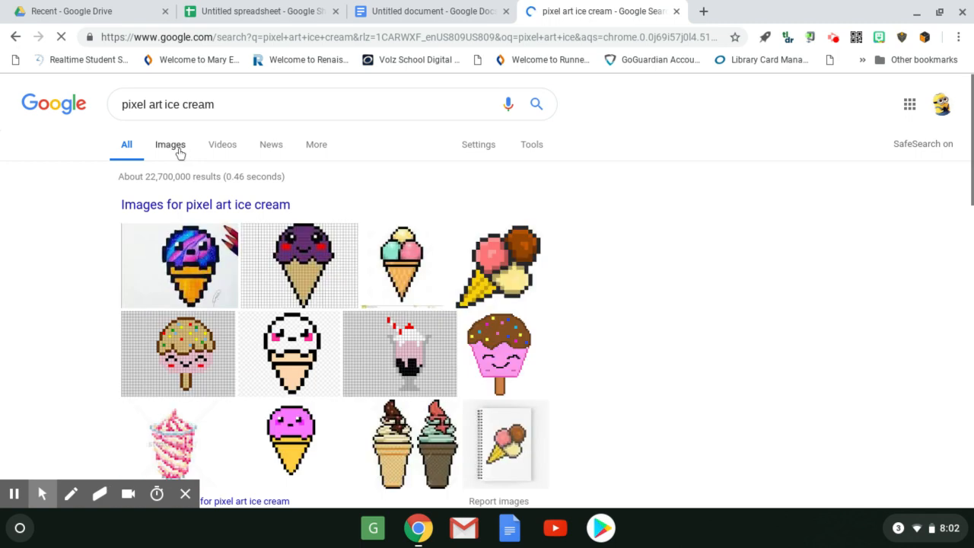
# Show the image results for "pixel art ice cream" and browse them for a reference picture.
pyautogui.click(180, 152)
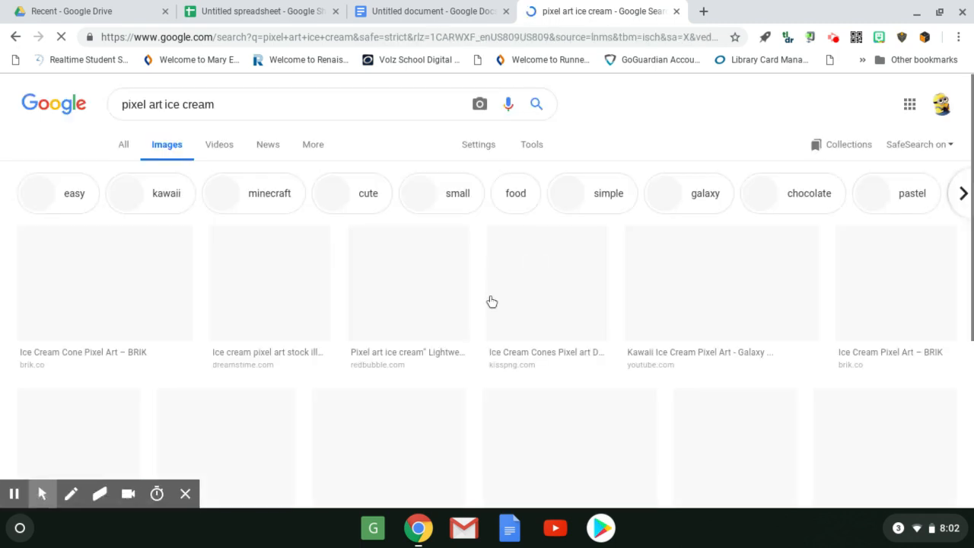
pyautogui.scroll(-3, 529, 316)
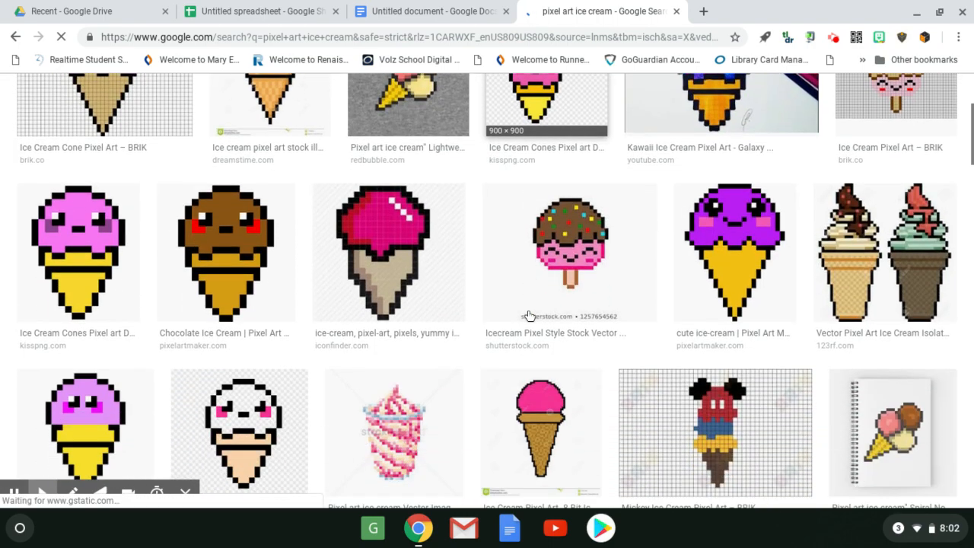
pyautogui.scroll(-3, 530, 316)
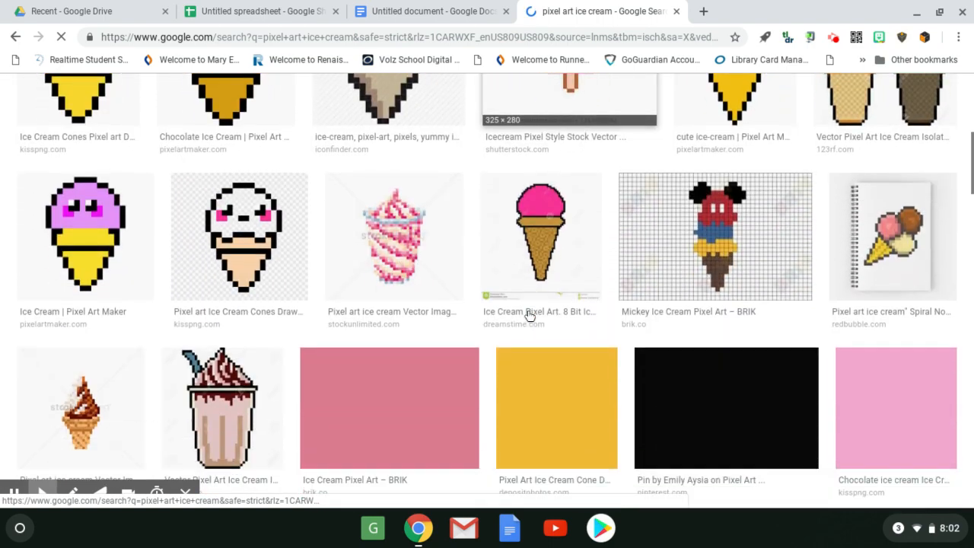
pyautogui.scroll(-5, 529, 316)
pyautogui.scroll(4, 529, 316)
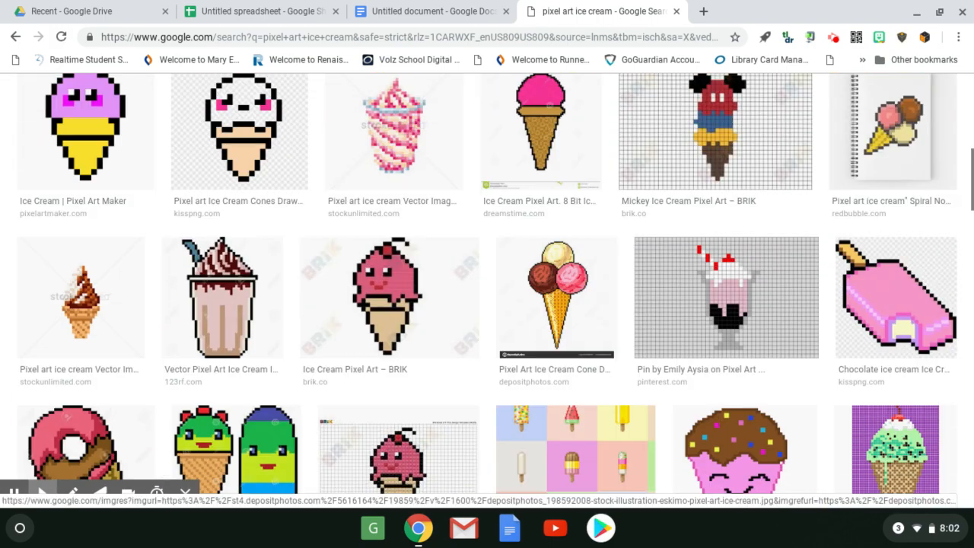
# Return to the spreadsheet with the coloured grid and rename it "Pixel Art - " followed by the owner's title and surname.
pyautogui.click(259, 13)
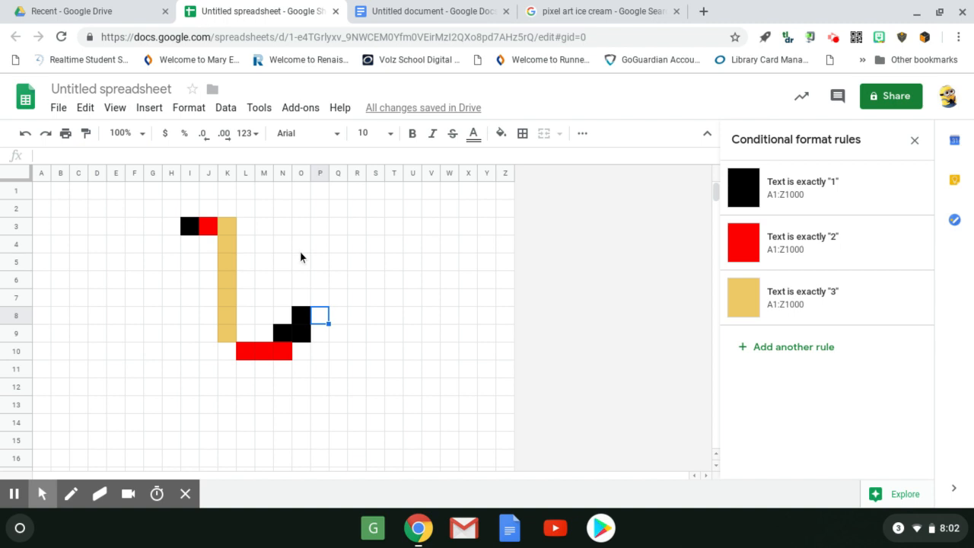
pyautogui.click(112, 89)
pyautogui.write('Pixe')
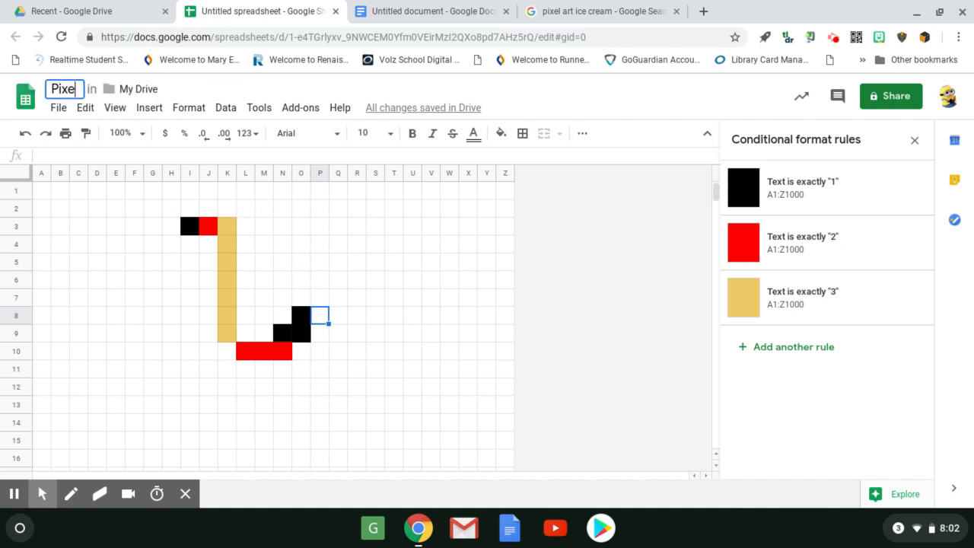
pyautogui.write('l Art - ')
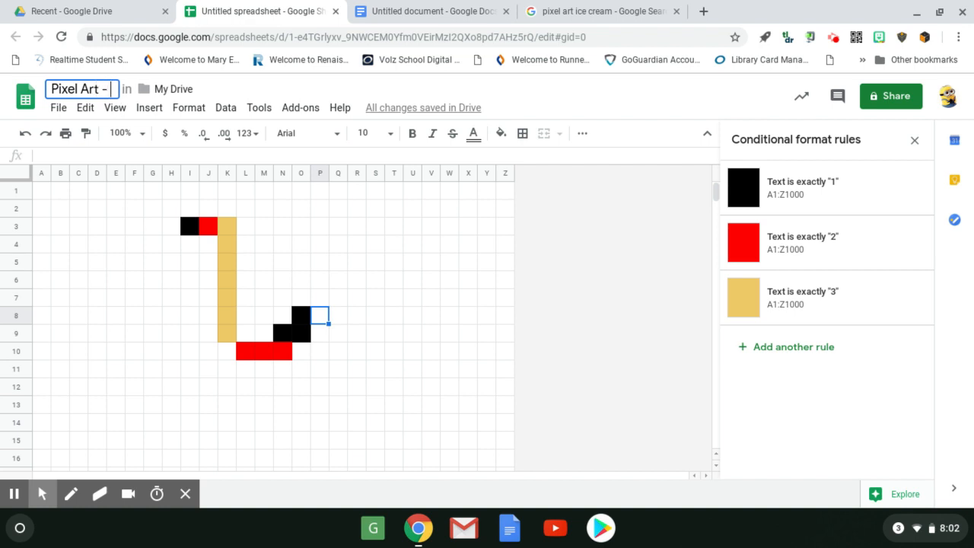
pyautogui.write('Mrs. Maitag')
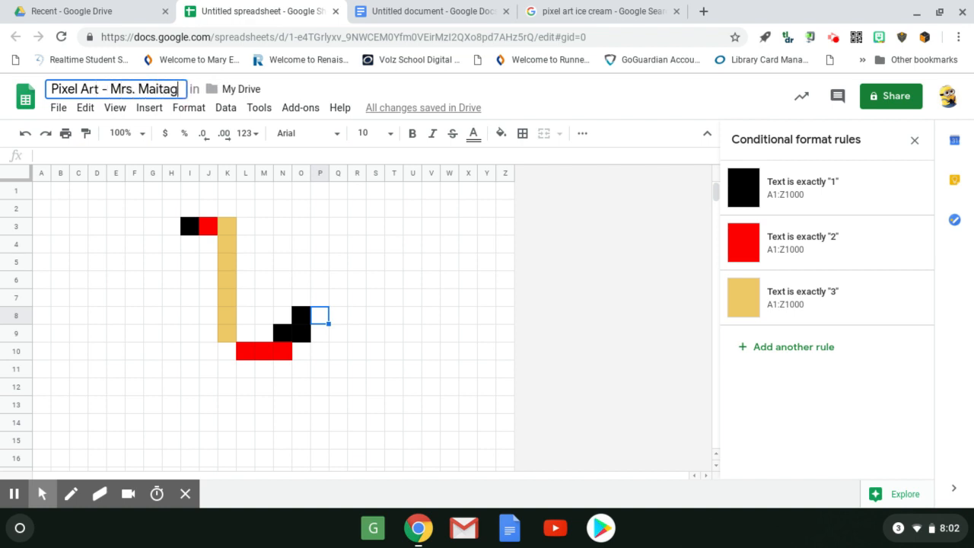
pyautogui.click(343, 264)
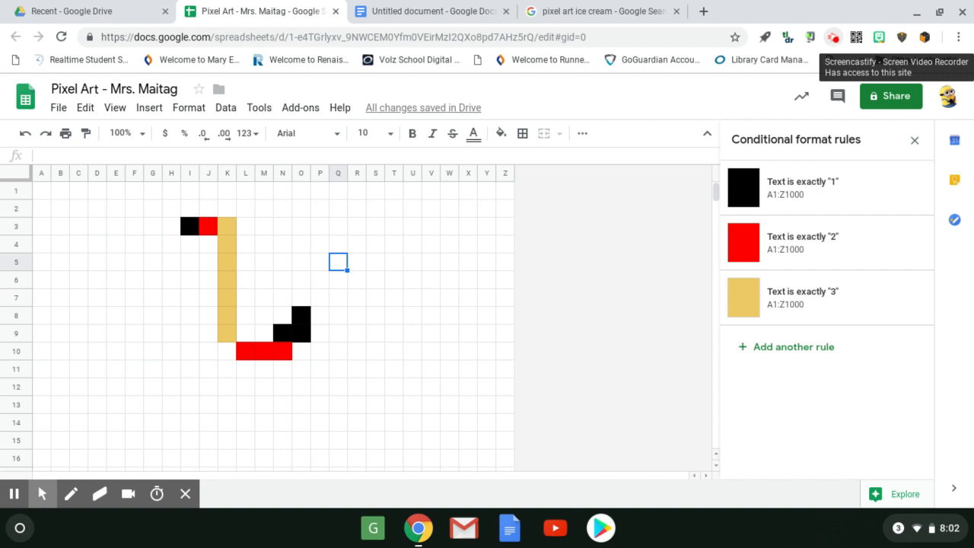
pyautogui.click(834, 39)
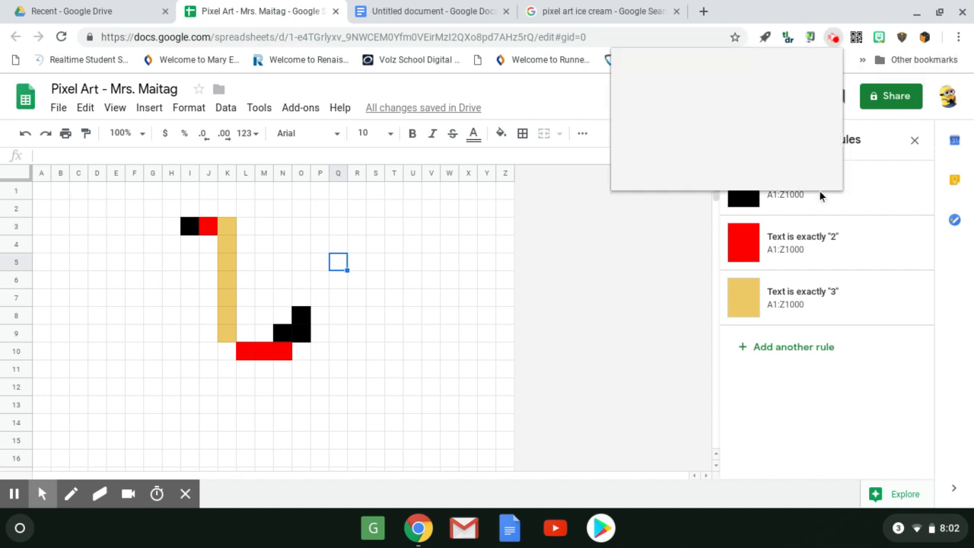